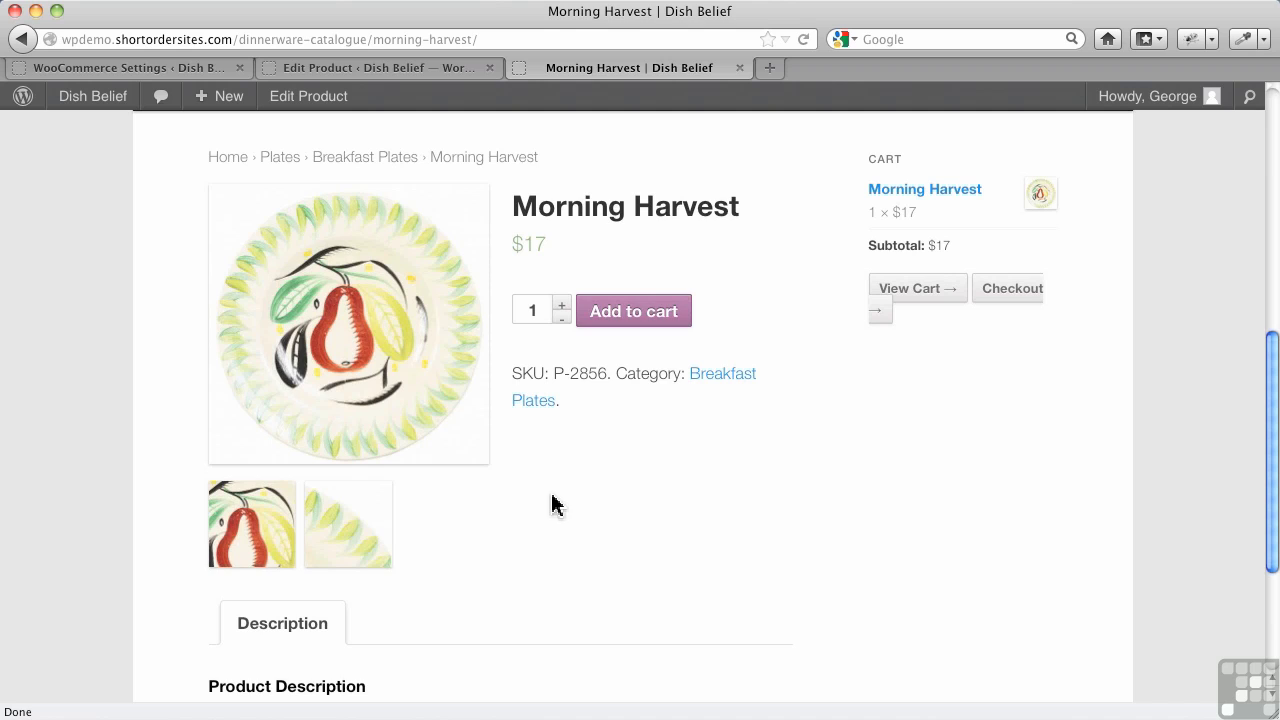
- Bring up the Morning Harvest editor without the media window and review SKU P-2856, price 17.00 and category
{"action": "left_click", "coordinate": [352, 68]}
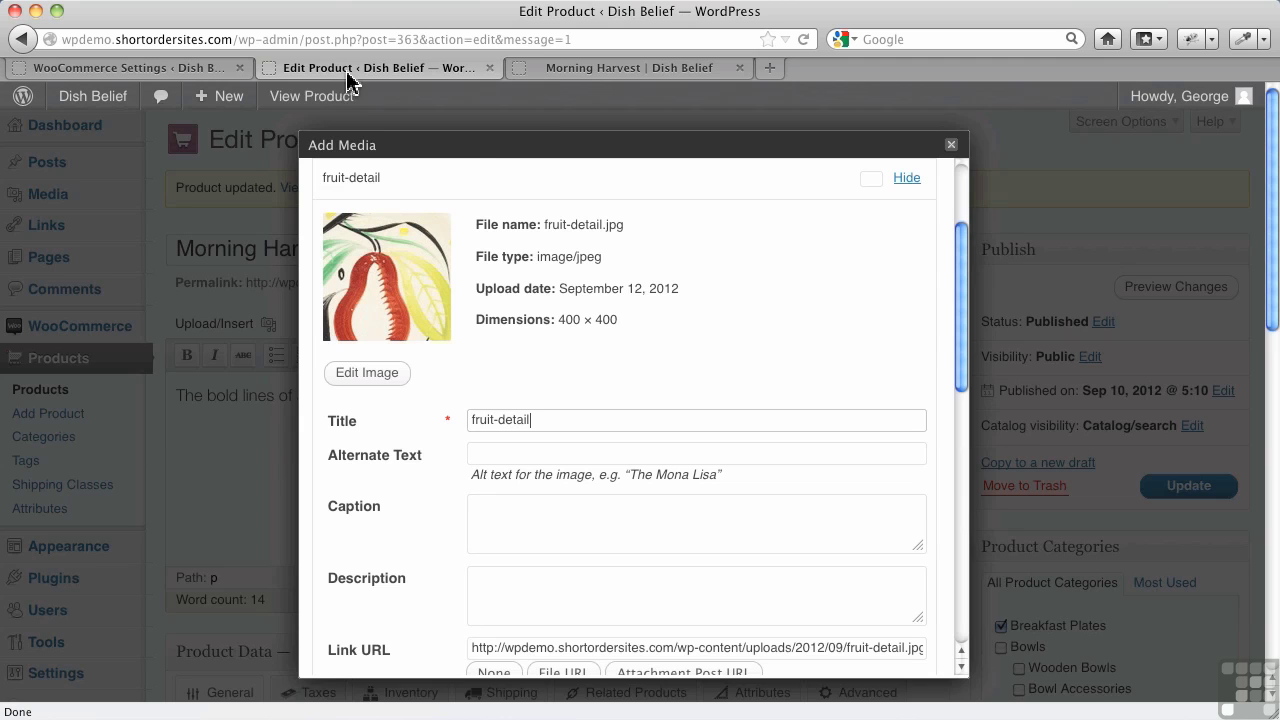
{"action": "left_click", "coordinate": [952, 146]}
{"action": "scroll", "coordinate": [1082, 403], "scroll_direction": "down", "scroll_amount": 5}
{"action": "scroll", "coordinate": [1082, 450], "scroll_direction": "down", "scroll_amount": 5}
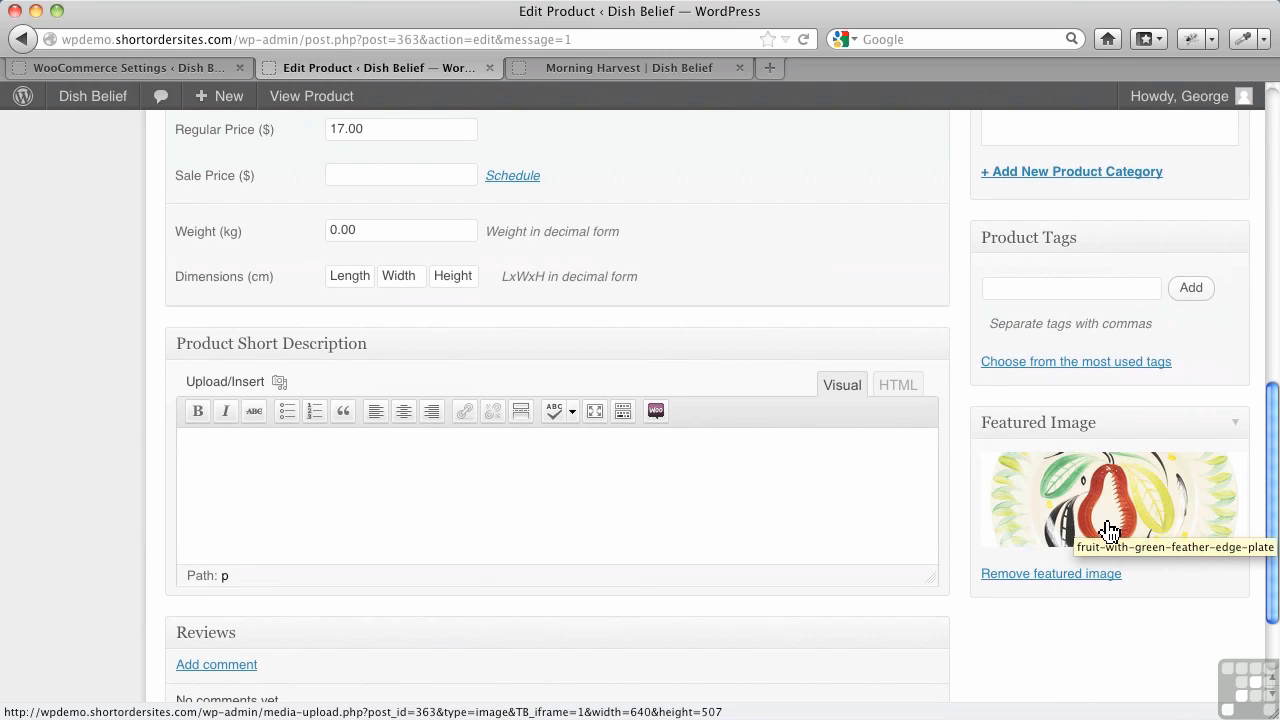
{"action": "scroll", "coordinate": [694, 384], "scroll_direction": "up", "scroll_amount": 5}
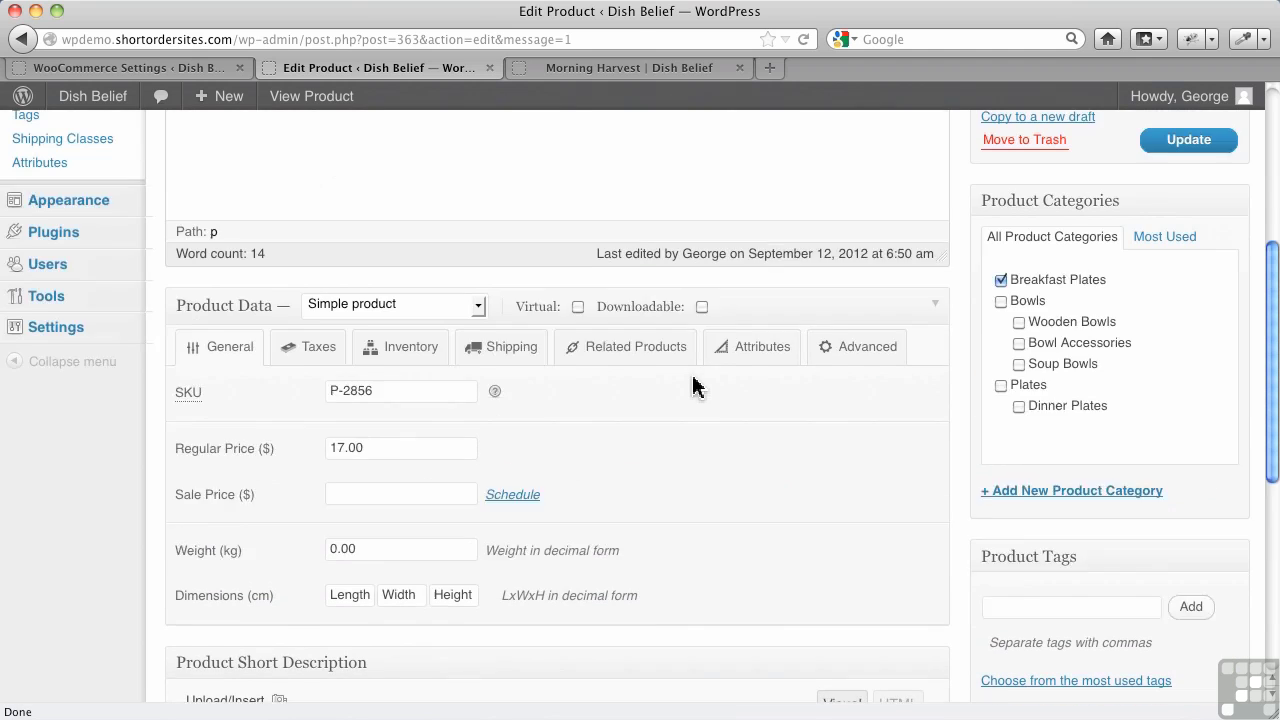
{"action": "scroll", "coordinate": [694, 384], "scroll_direction": "up", "scroll_amount": 1}
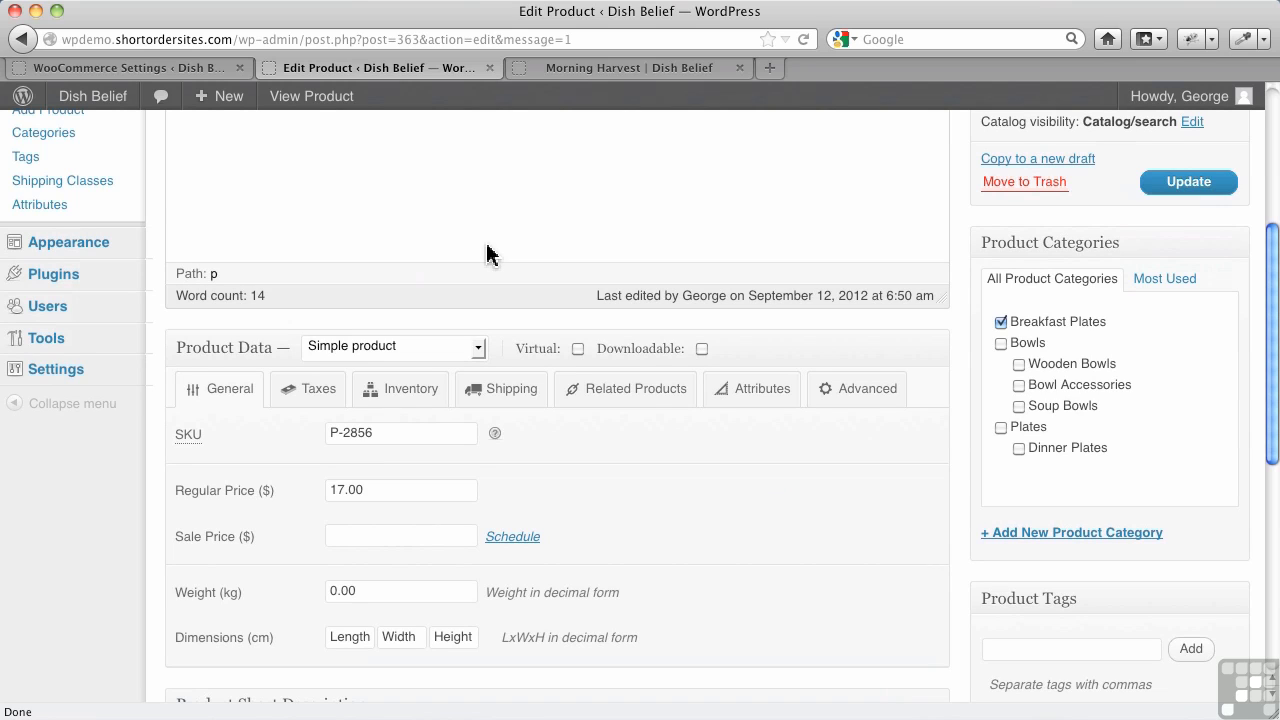
- Show the Image Options section of the WooCommerce Catalog settings
{"action": "left_click", "coordinate": [175, 78]}
{"action": "left_click", "coordinate": [340, 153]}
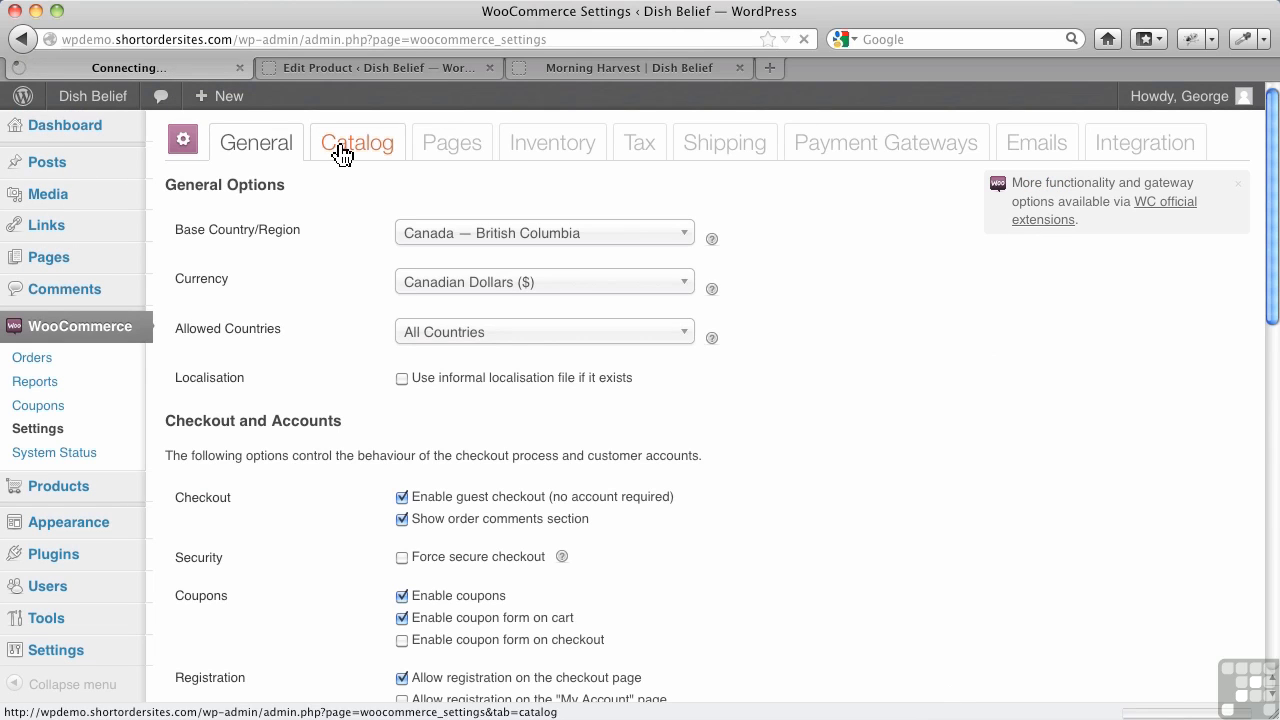
{"action": "scroll", "coordinate": [710, 492], "scroll_direction": "down", "scroll_amount": 8}
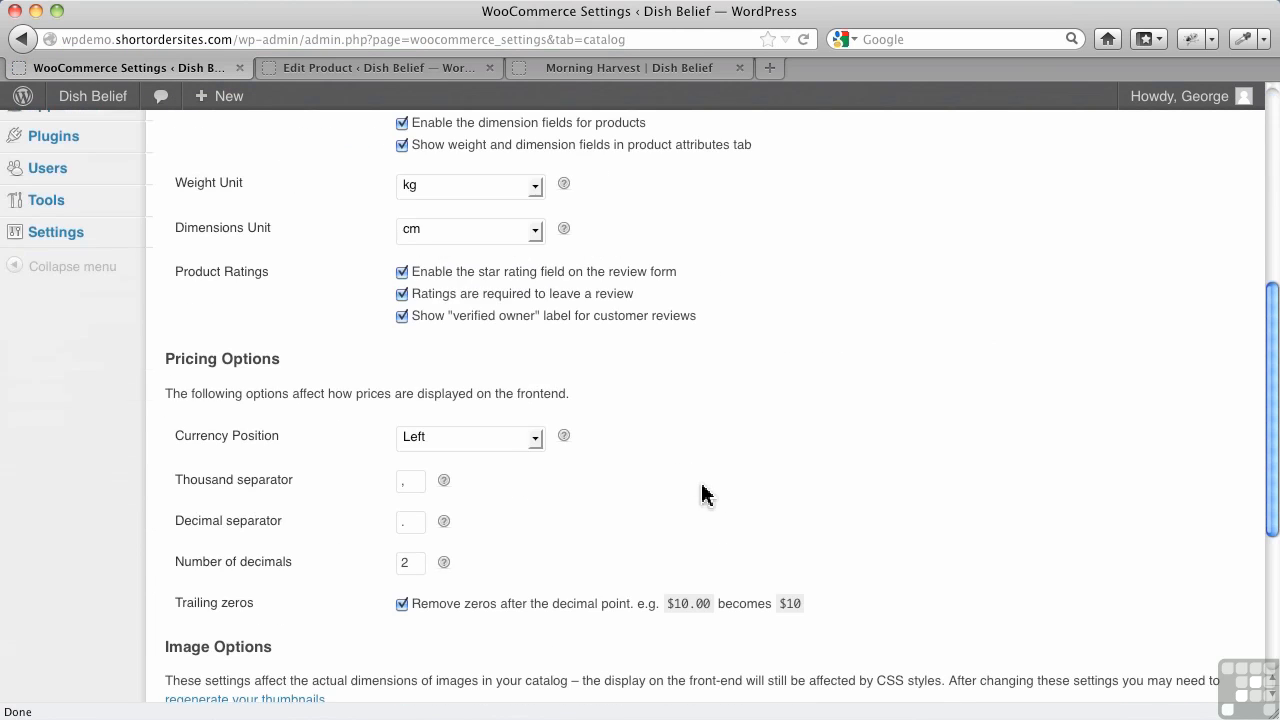
{"action": "scroll", "coordinate": [706, 492], "scroll_direction": "down", "scroll_amount": 5}
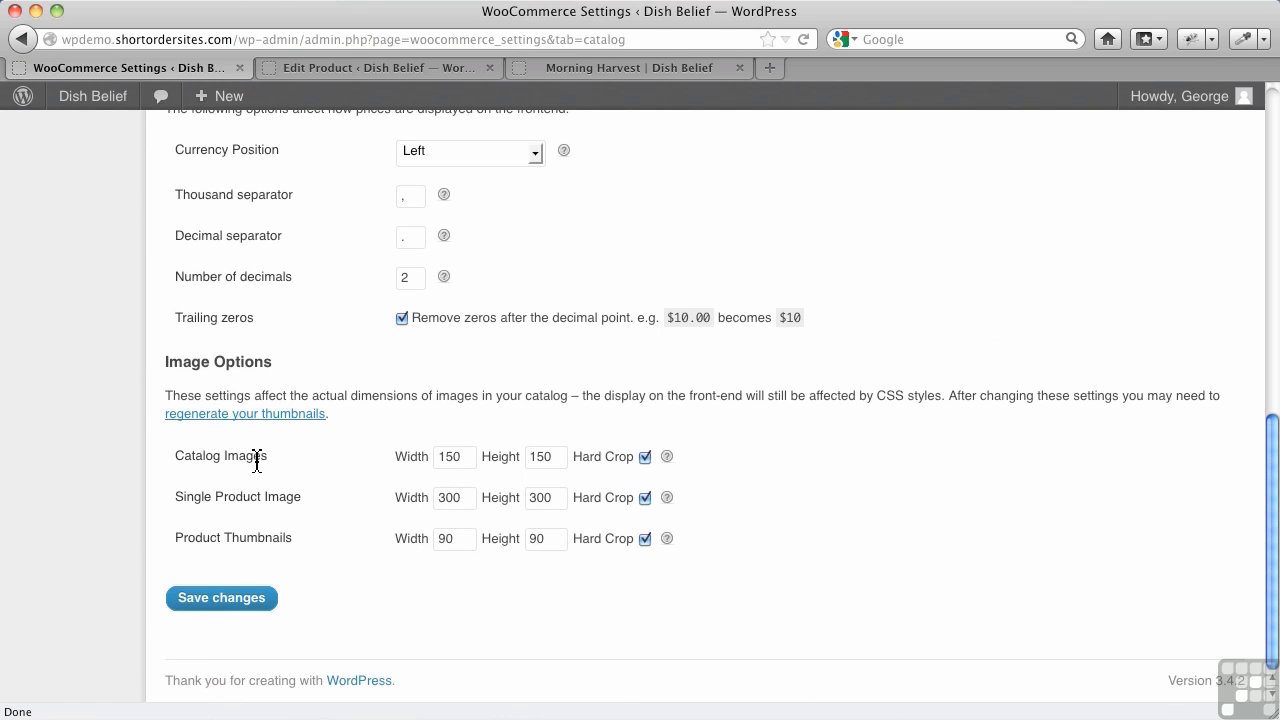
- Compare the Morning Harvest storefront page ($17, SKU P-2856) against the catalog image sizes
{"action": "left_click", "coordinate": [590, 68]}
{"action": "scroll", "coordinate": [737, 486], "scroll_direction": "up", "scroll_amount": 5}
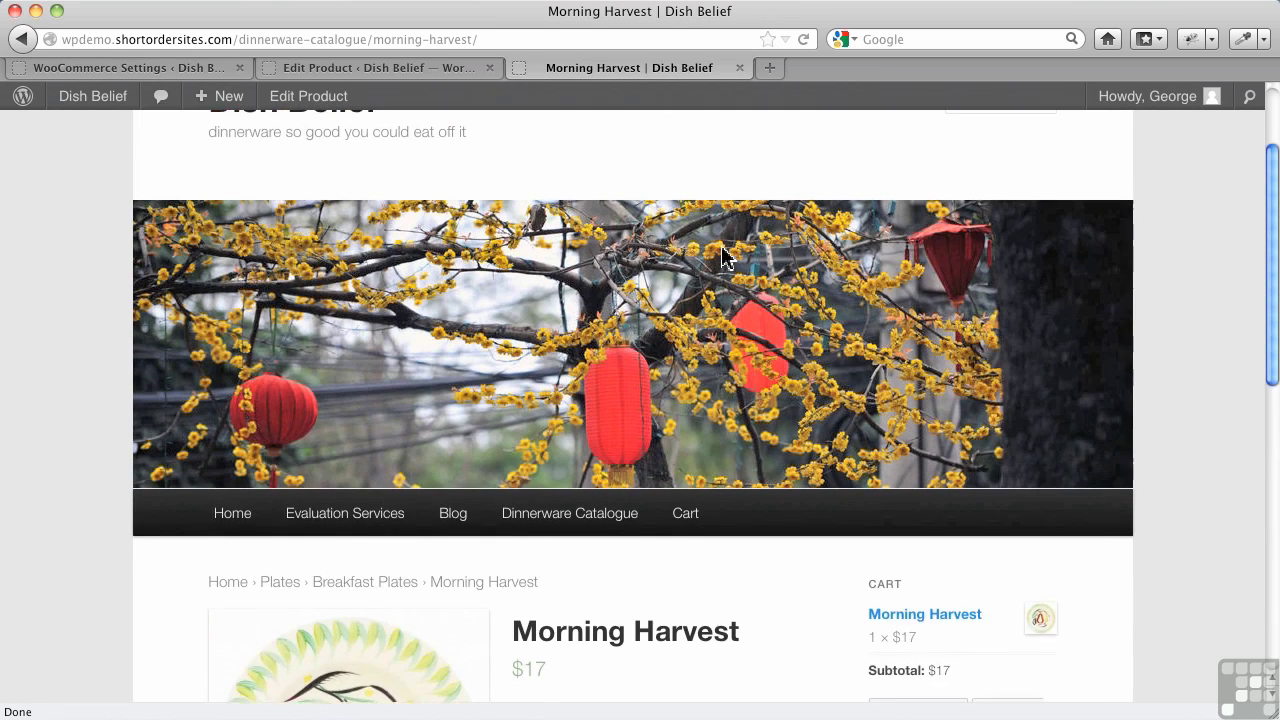
{"action": "scroll", "coordinate": [743, 486], "scroll_direction": "down", "scroll_amount": 5}
{"action": "scroll", "coordinate": [752, 469], "scroll_direction": "down", "scroll_amount": 3}
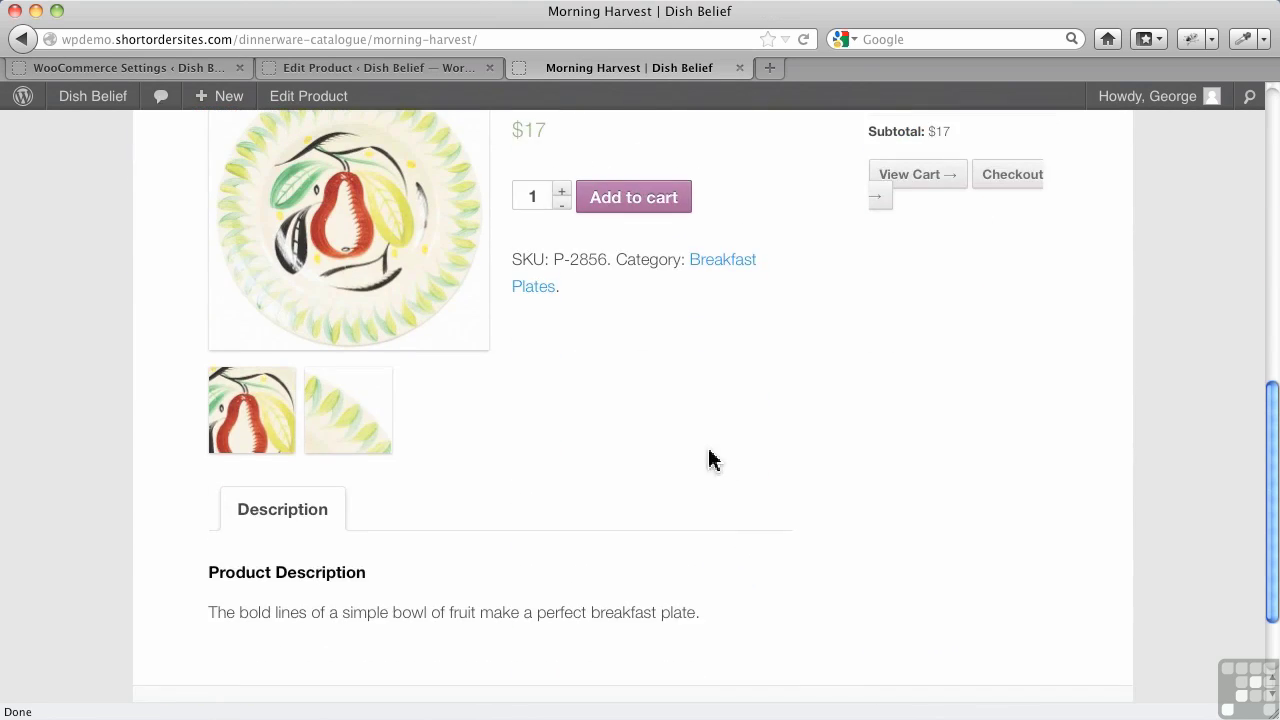
{"action": "scroll", "coordinate": [709, 457], "scroll_direction": "up", "scroll_amount": 2}
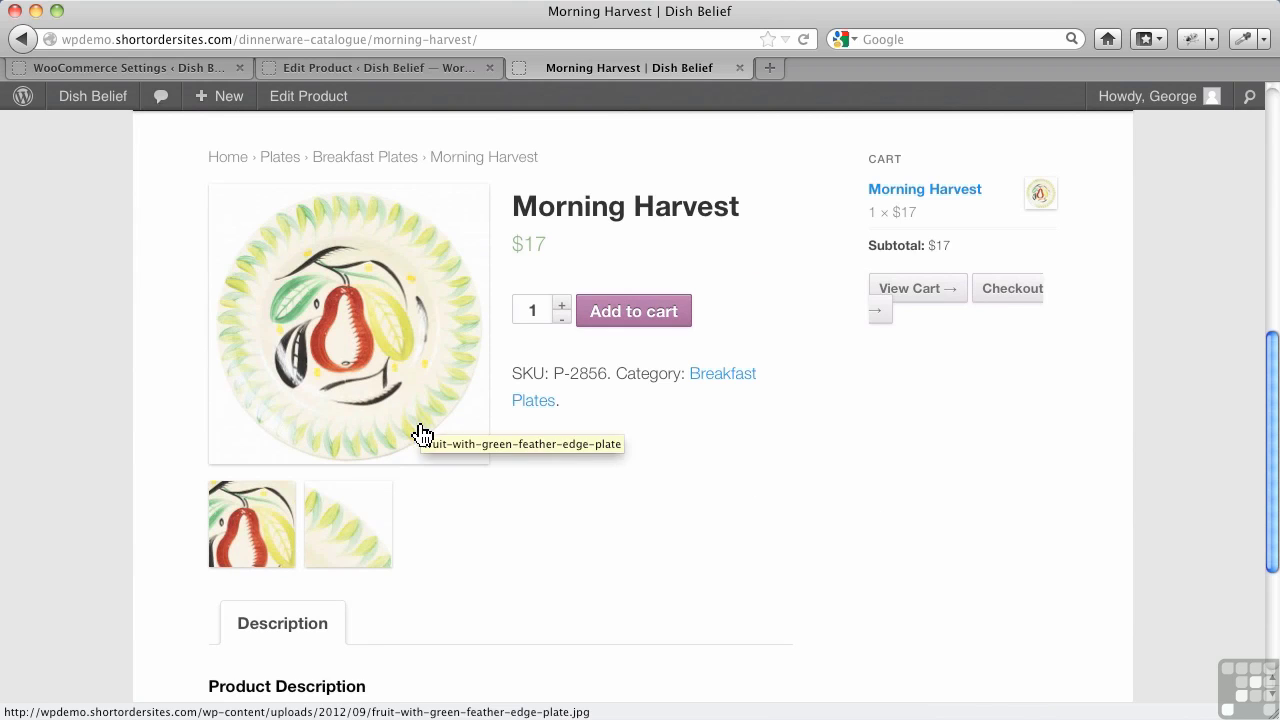
{"action": "left_click", "coordinate": [210, 70]}
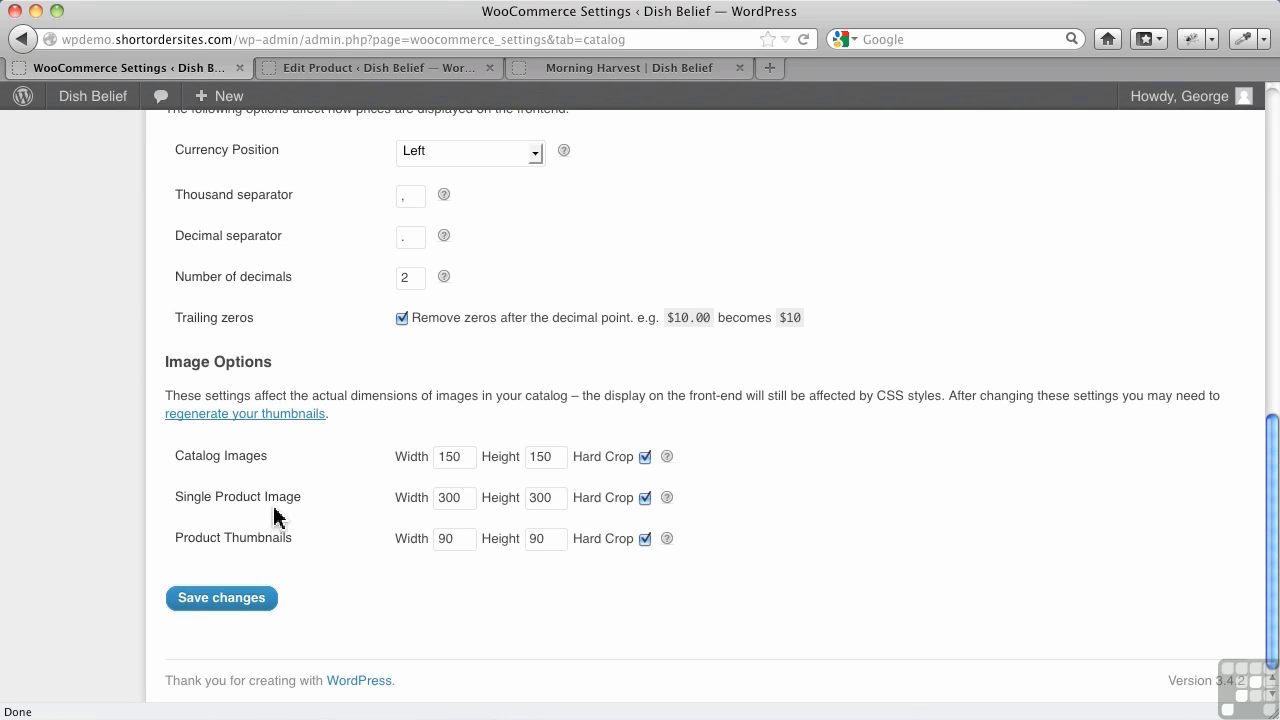
{"action": "left_click", "coordinate": [590, 70]}
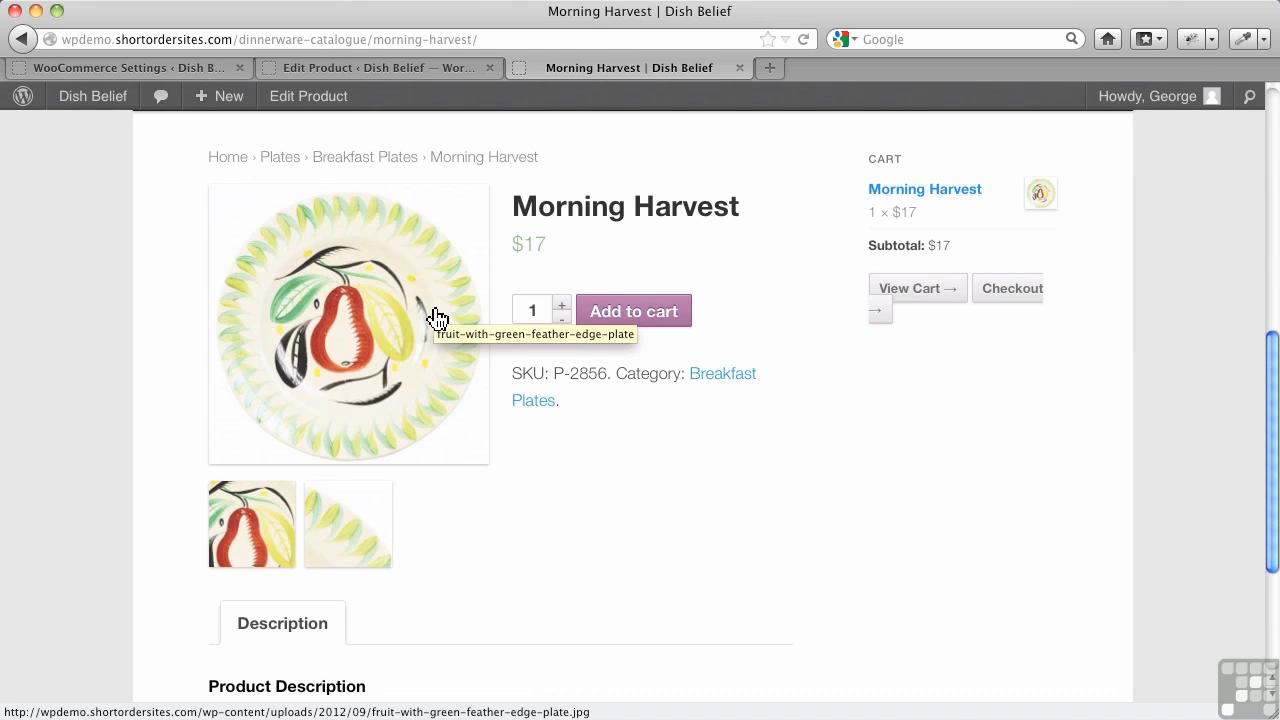
{"action": "left_click", "coordinate": [172, 70]}
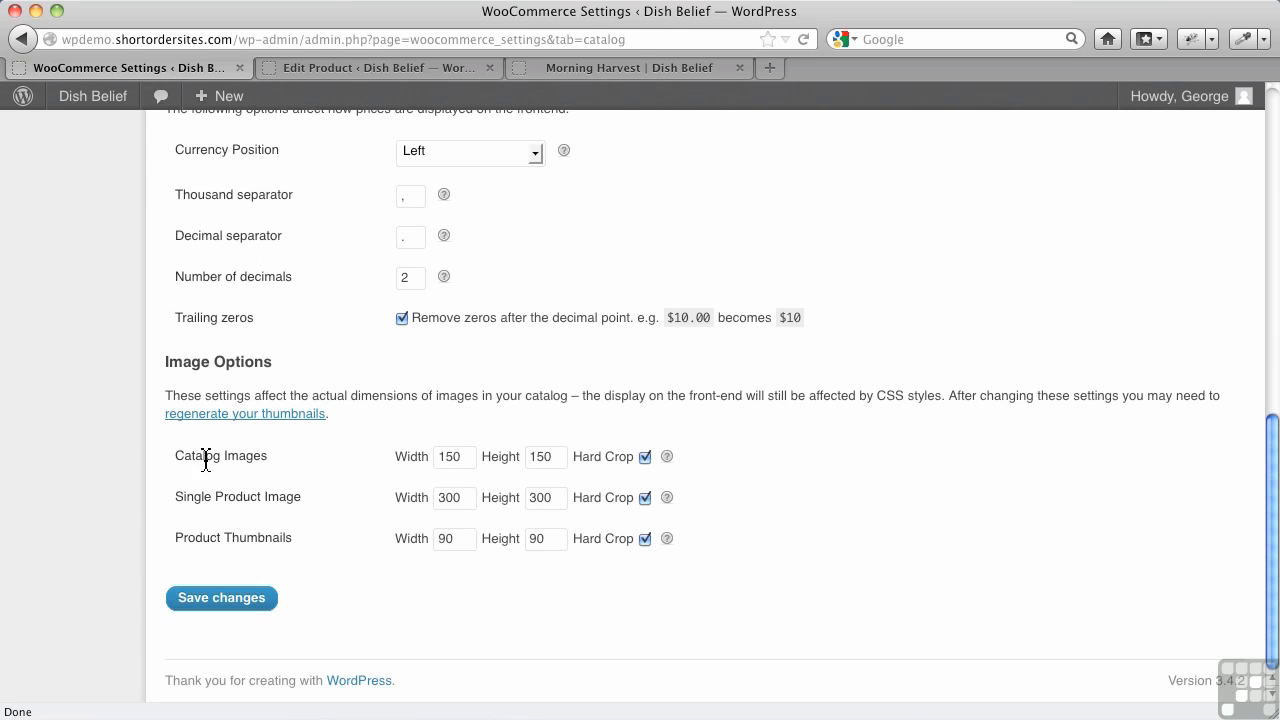
{"action": "left_click", "coordinate": [626, 68]}
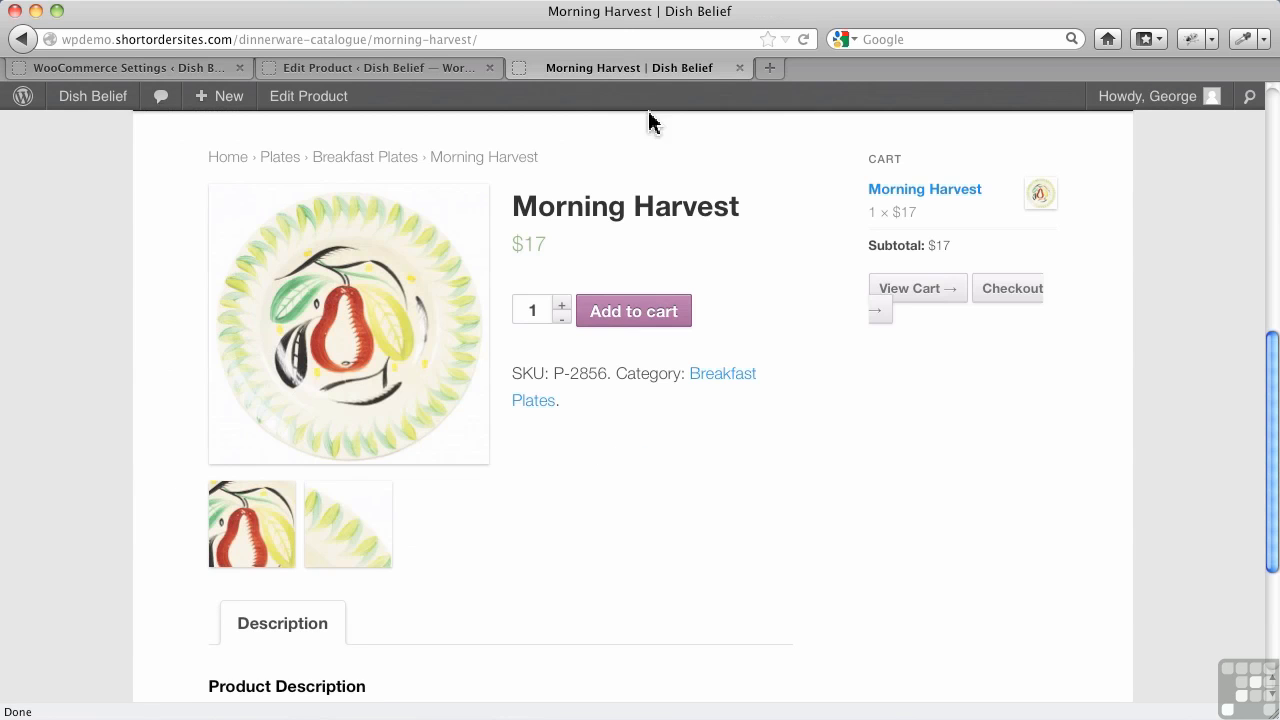
{"action": "scroll", "coordinate": [643, 135], "scroll_direction": "up", "scroll_amount": 5}
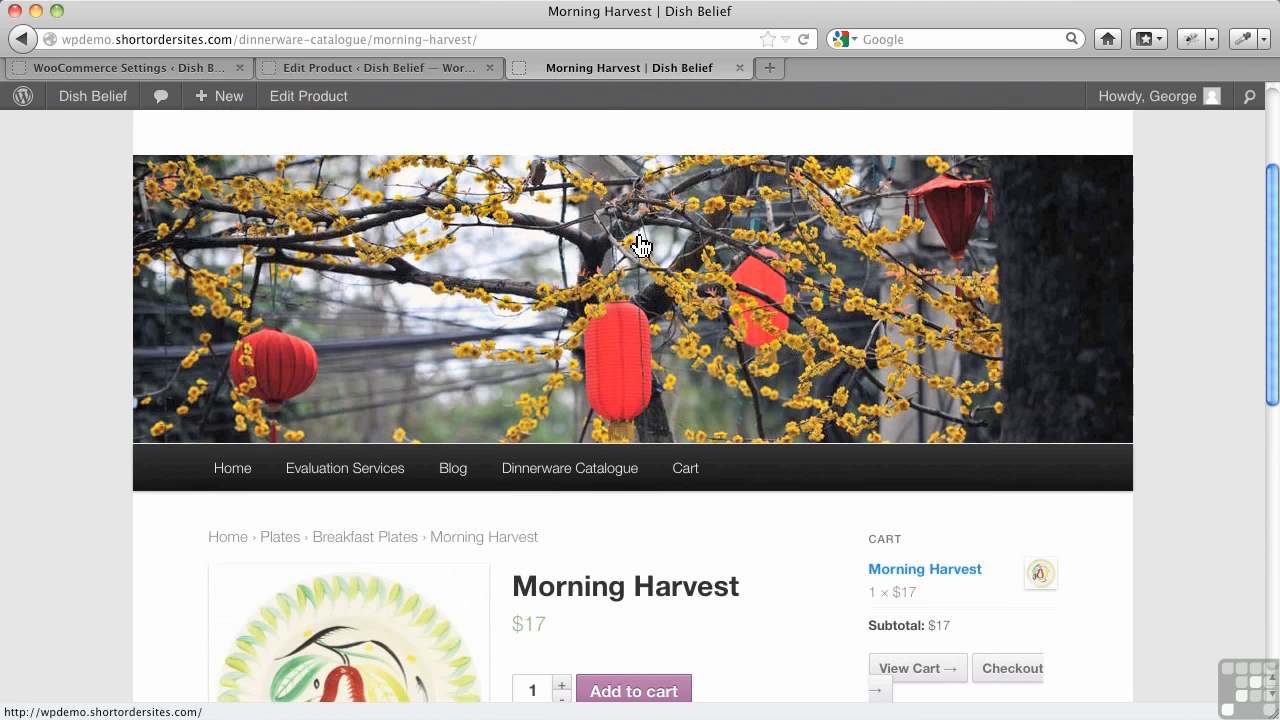
- Browse the Dinnerware Catalogue thumbnails, then check the 150×150 hard-crop Catalog Images setting
{"action": "left_click", "coordinate": [618, 490]}
{"action": "scroll", "coordinate": [600, 540], "scroll_direction": "down", "scroll_amount": 5}
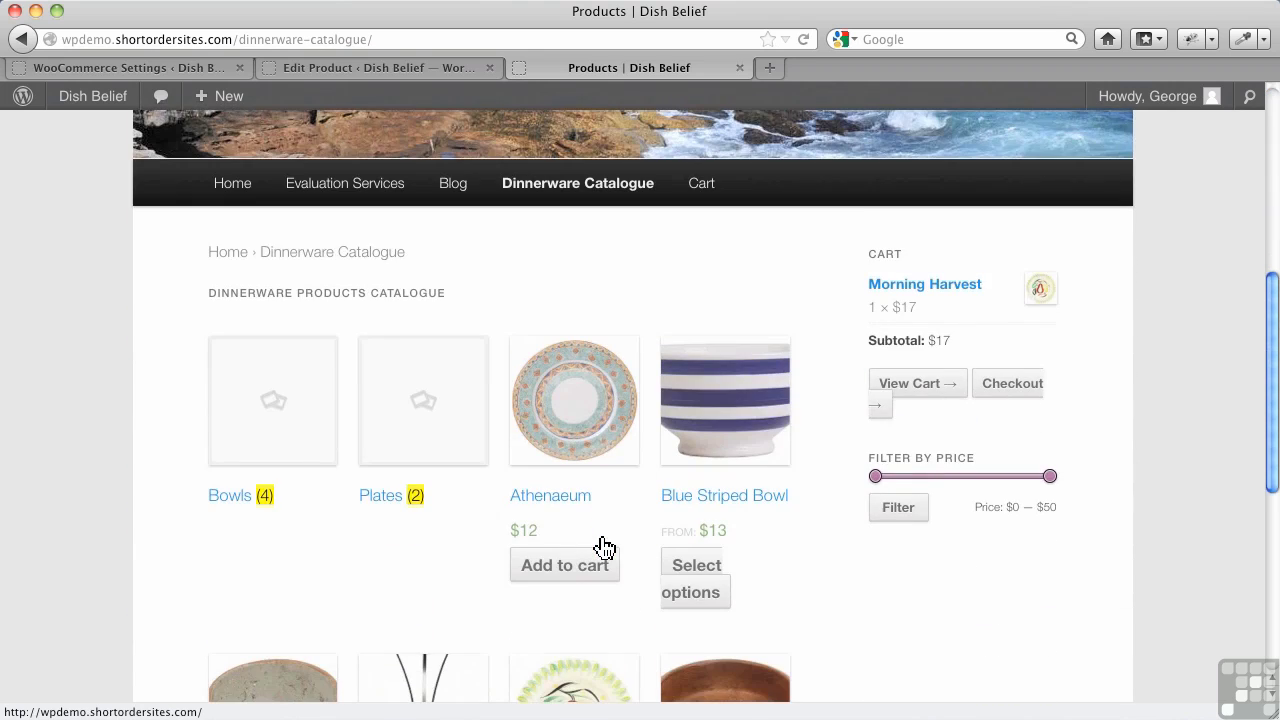
{"action": "scroll", "coordinate": [612, 452], "scroll_direction": "down", "scroll_amount": 4}
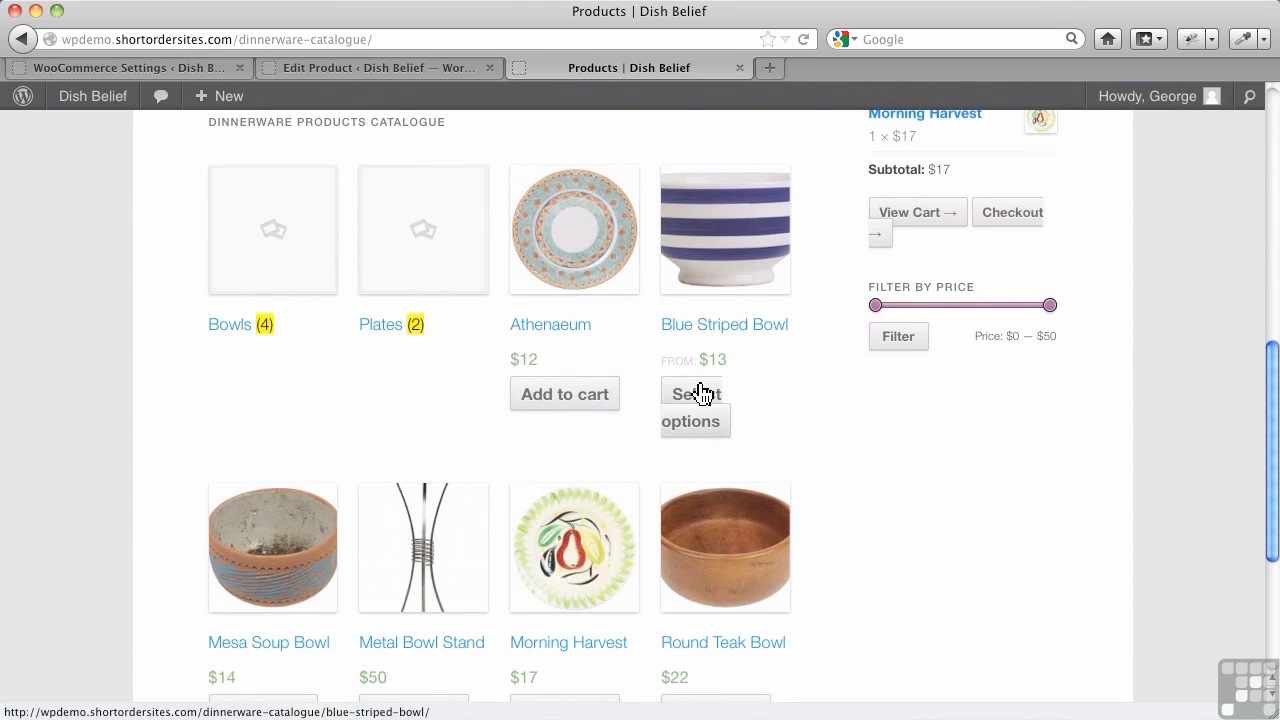
{"action": "left_click", "coordinate": [187, 70]}
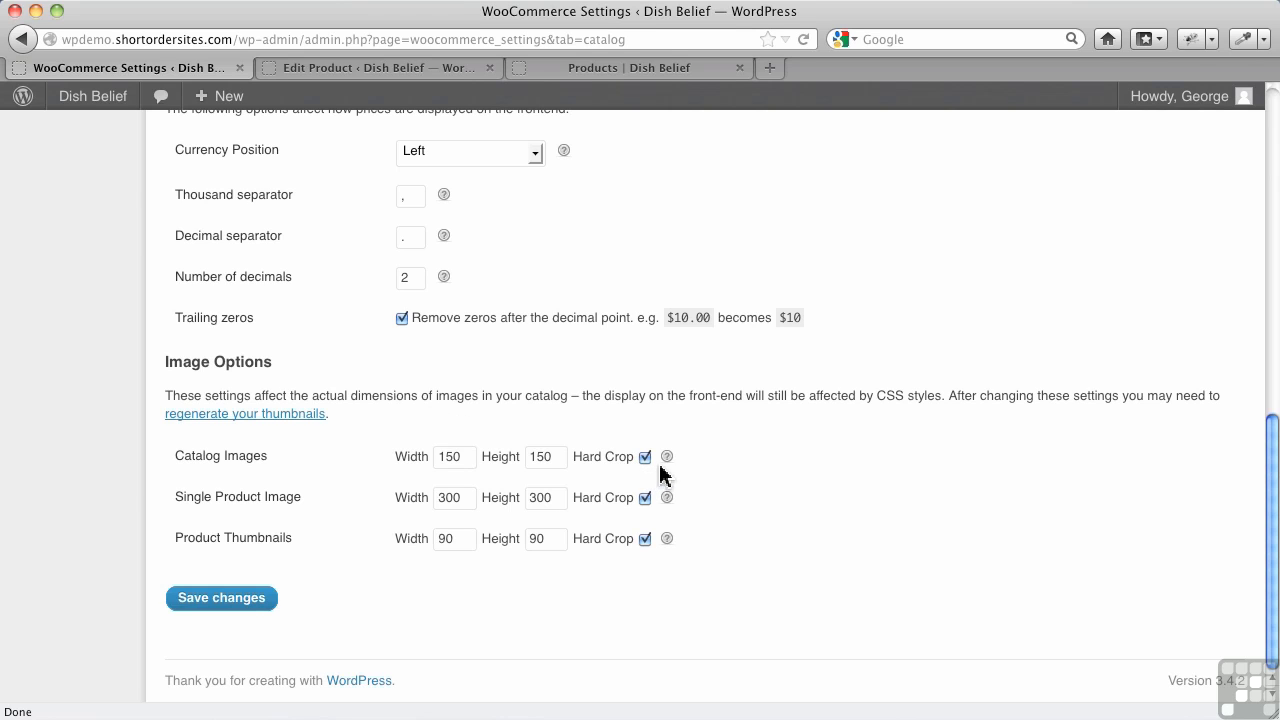
{"action": "mouse_move", "coordinate": [669, 457]}
- Show the Dinnerware Catalogue grid with Athenaeum $12, Mesa Soup Bowl $14, Morning Harvest $17
{"action": "left_click", "coordinate": [628, 72]}
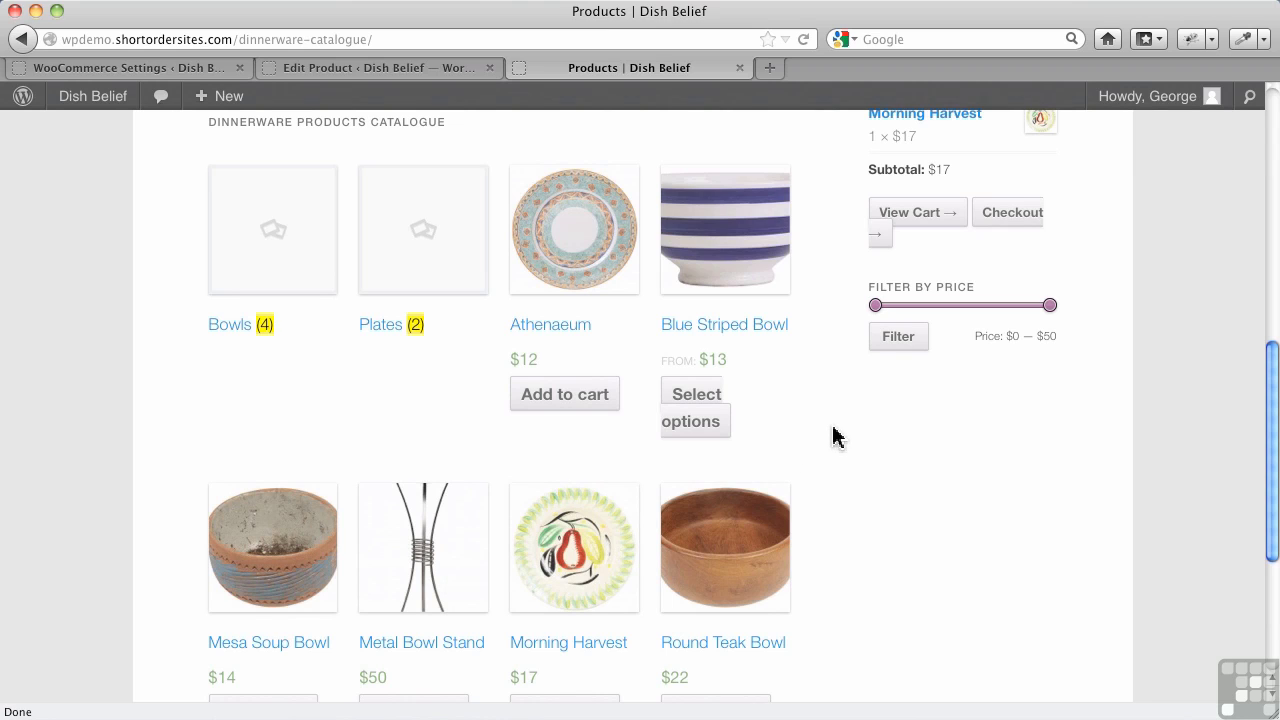
- Uncheck Hard Crop for 150×150 catalog, 300×300 single product and 90×90 thumbnail images, then save
{"action": "mouse_move", "coordinate": [193, 95]}
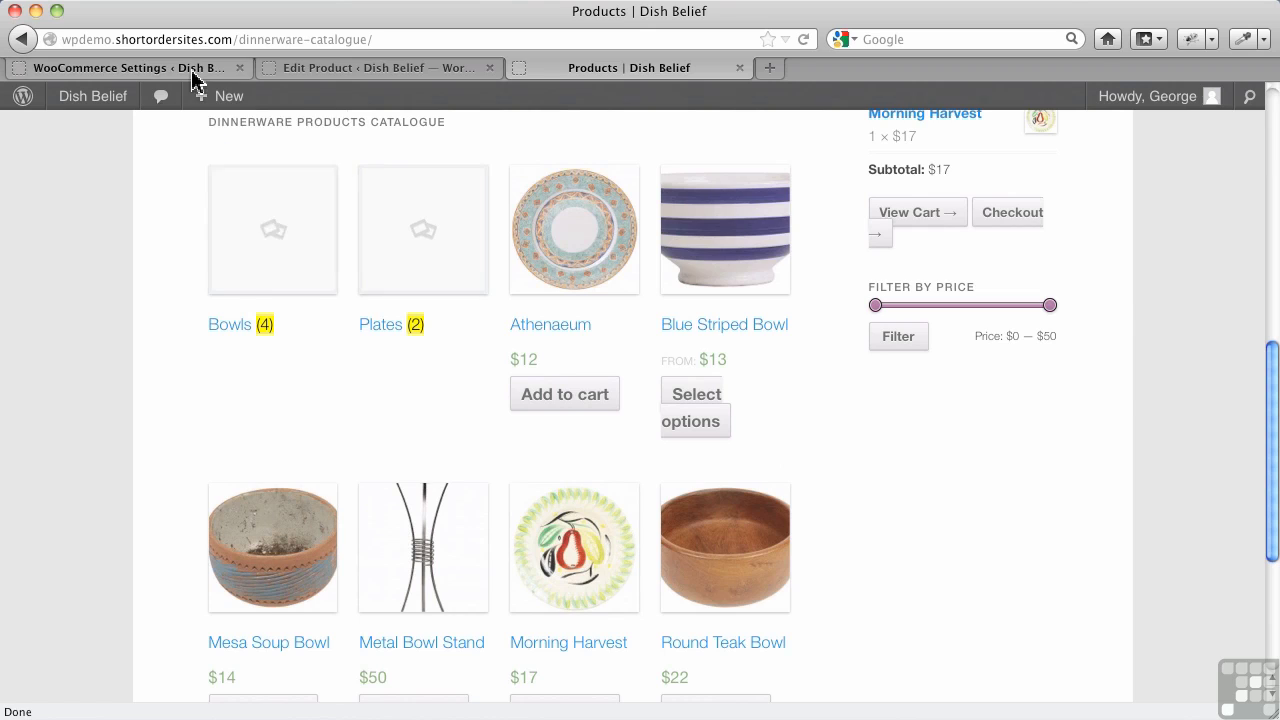
{"action": "left_click", "coordinate": [195, 68]}
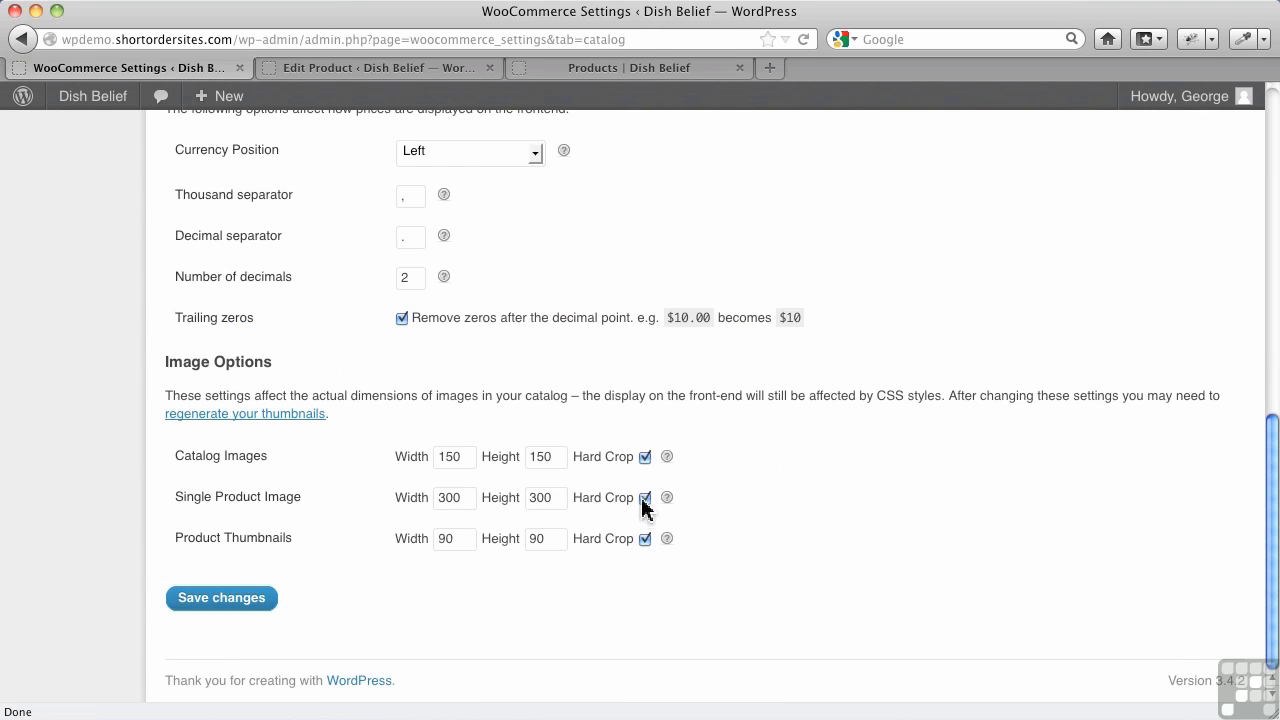
{"action": "left_click", "coordinate": [642, 460]}
{"action": "left_click", "coordinate": [645, 498]}
{"action": "left_click", "coordinate": [645, 539]}
{"action": "left_click", "coordinate": [249, 607]}
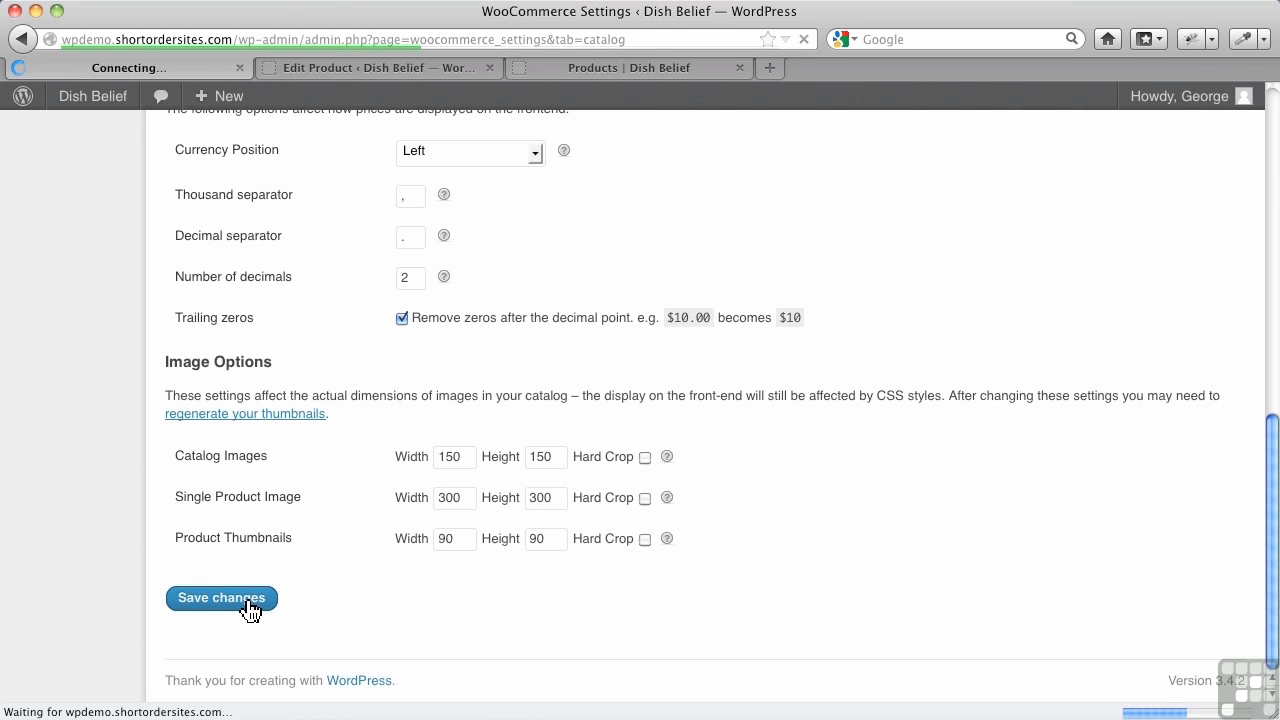
- Start a new product provisionally titled 'Test Bowl'
{"action": "left_click", "coordinate": [383, 67]}
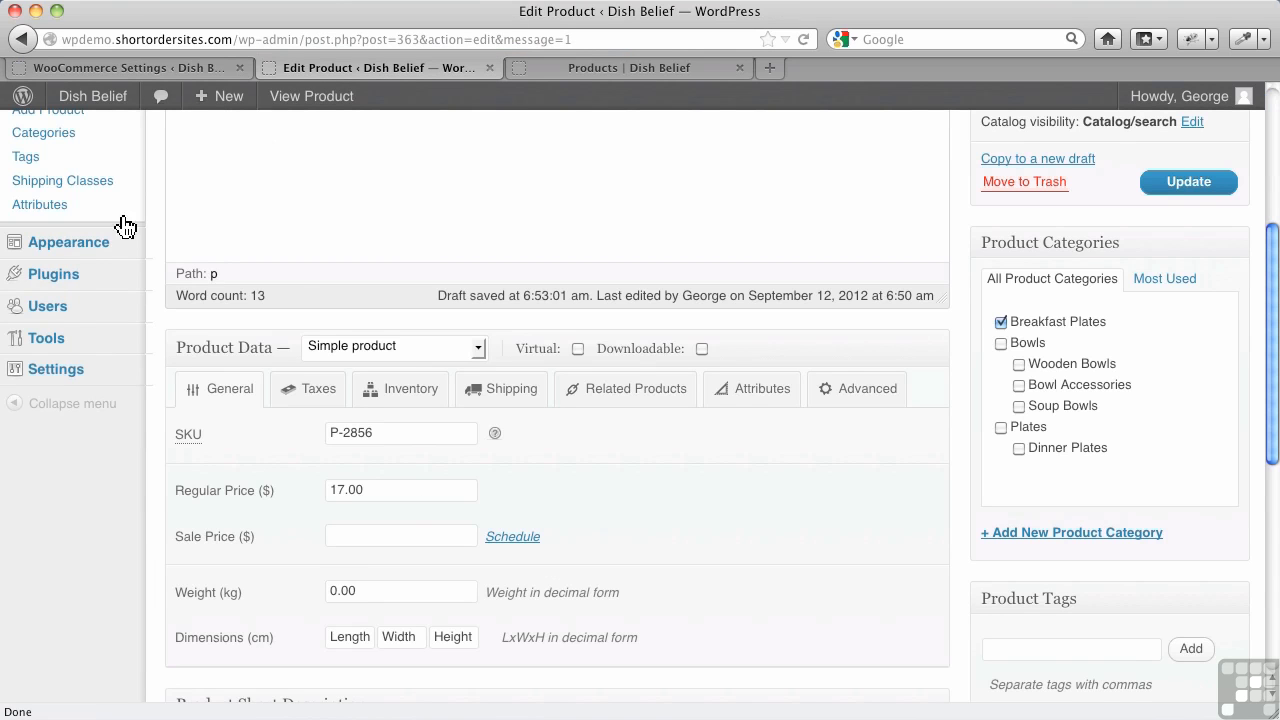
{"action": "scroll", "coordinate": [120, 243], "scroll_direction": "up", "scroll_amount": 3}
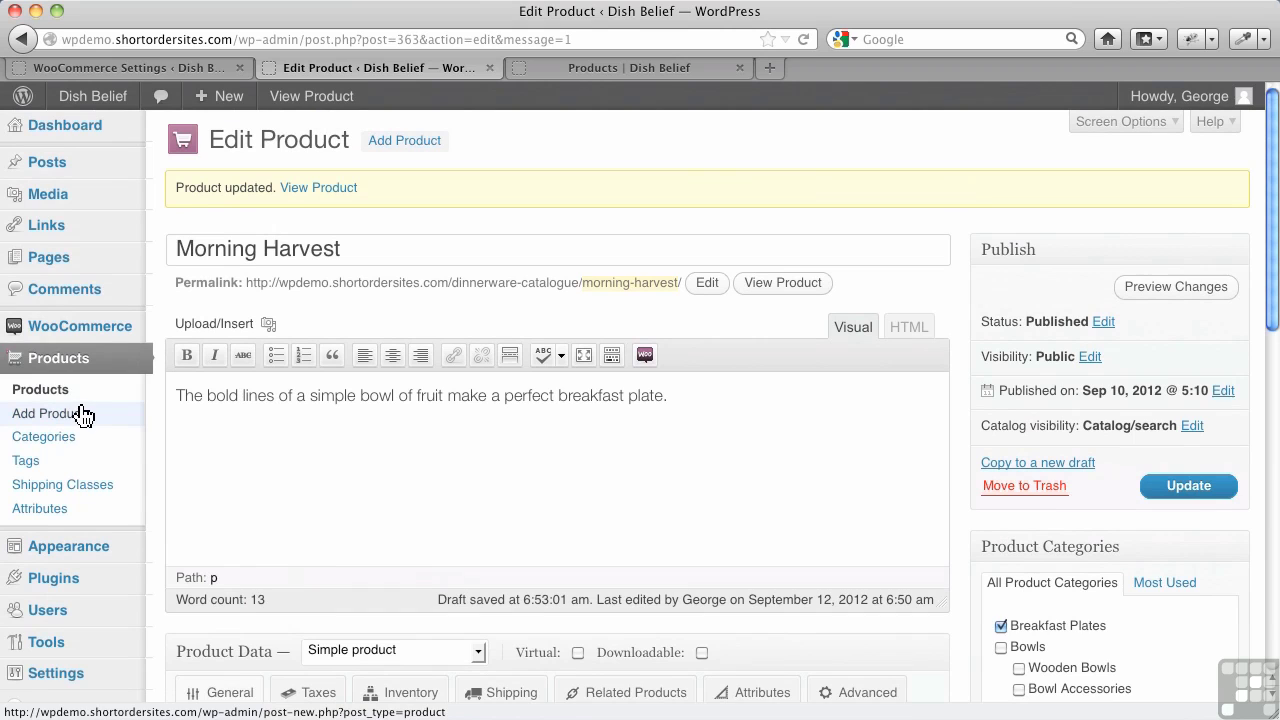
{"action": "left_click", "coordinate": [79, 418]}
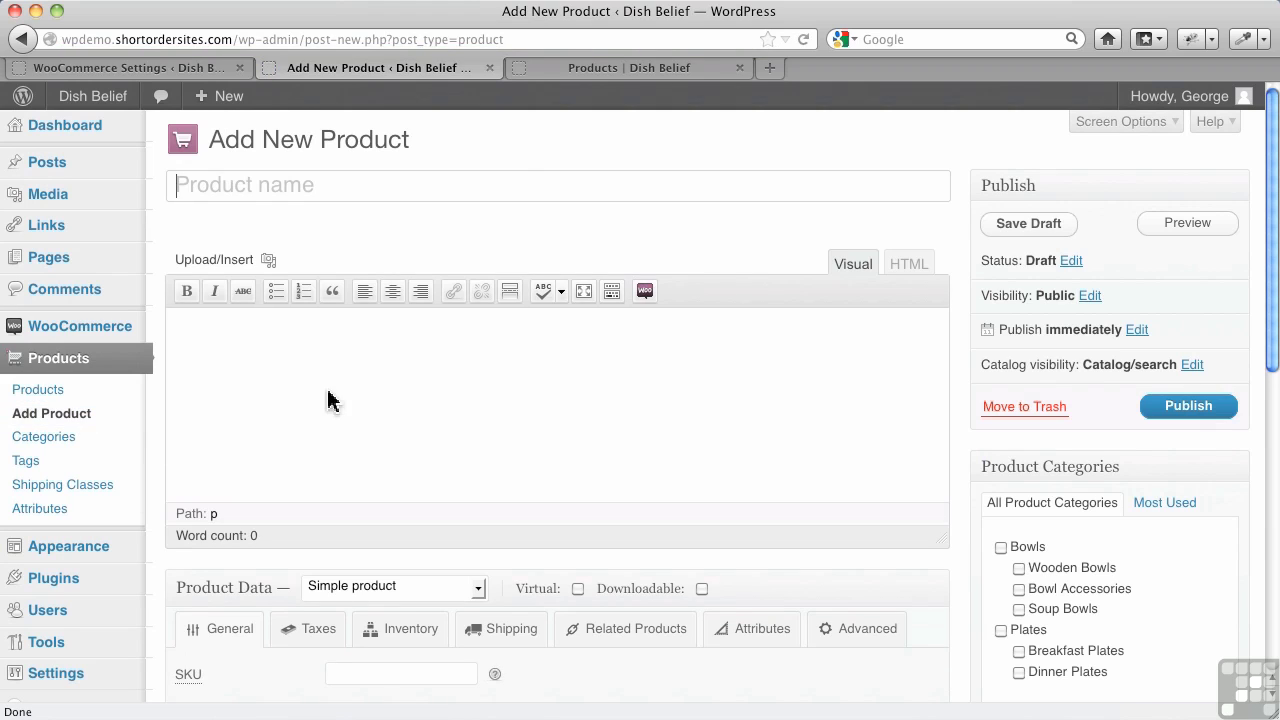
{"action": "left_click", "coordinate": [220, 190]}
{"action": "type", "text": "T"}
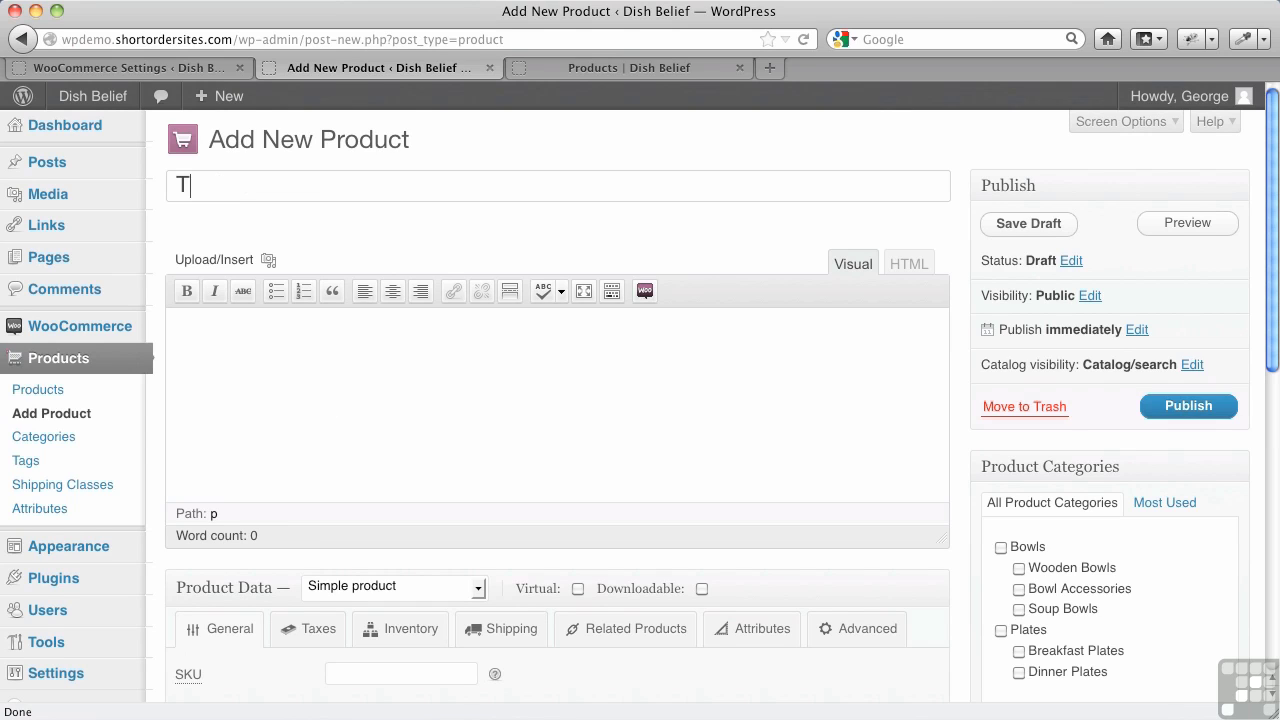
{"action": "type", "text": "est Bowl"}
- Upload grey-plate.jpg and set it as the product's featured image
{"action": "left_click", "coordinate": [268, 261]}
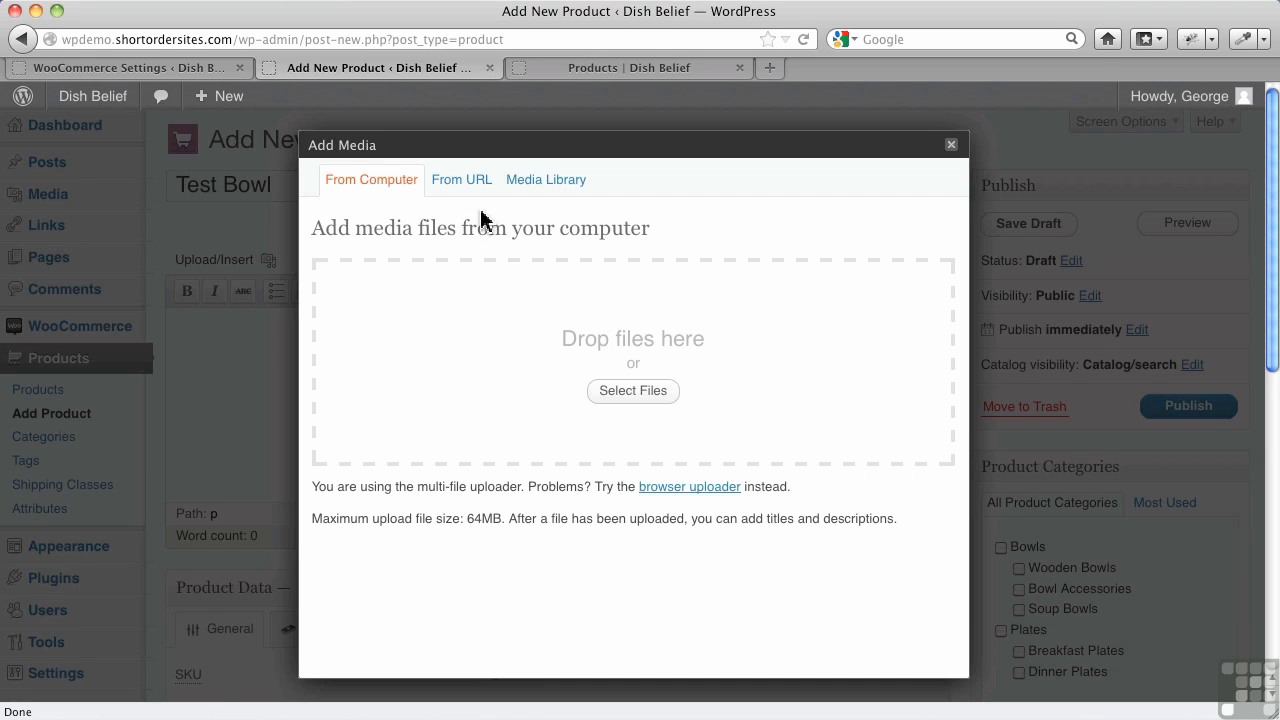
{"action": "left_click", "coordinate": [629, 390]}
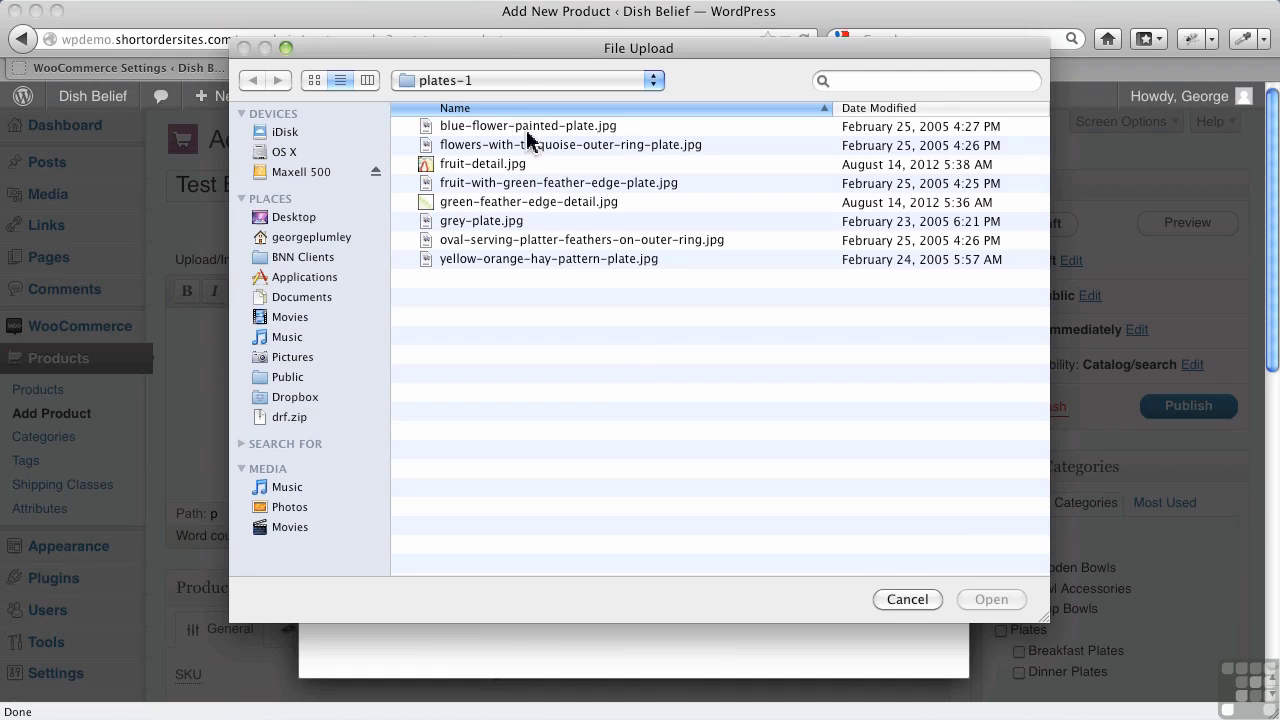
{"action": "double_click", "coordinate": [487, 222]}
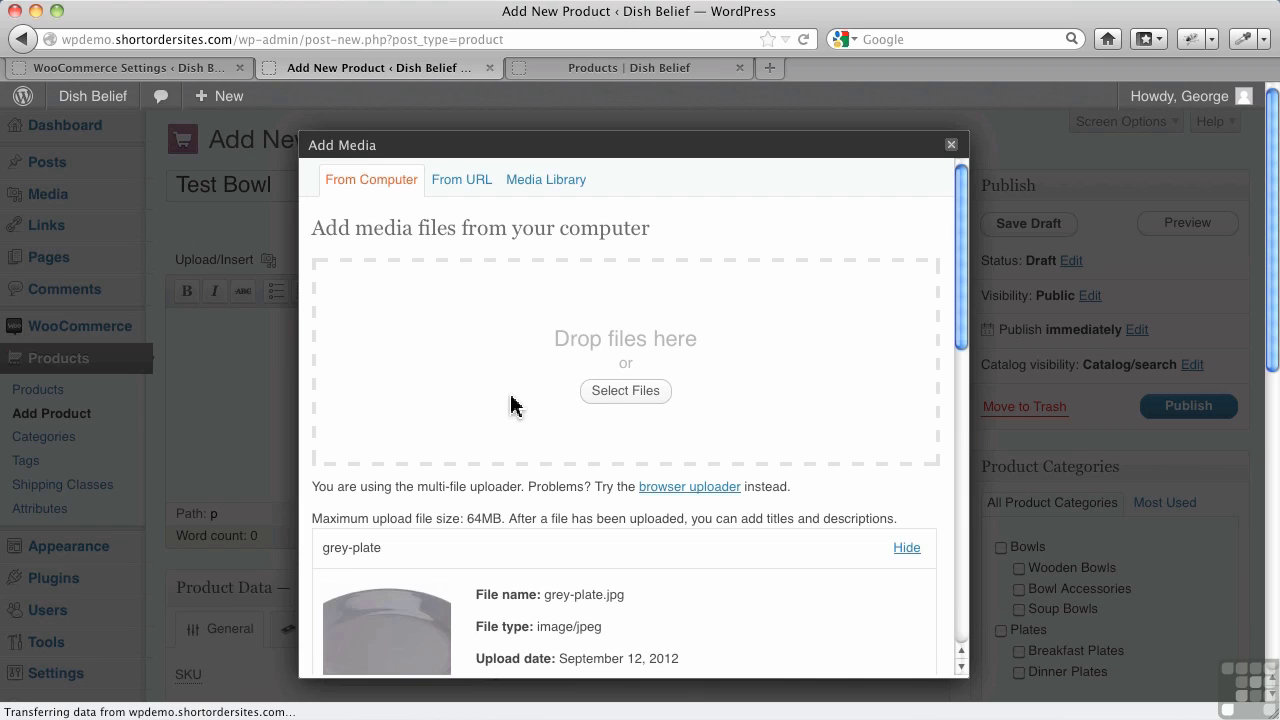
{"action": "scroll", "coordinate": [510, 405], "scroll_direction": "down", "scroll_amount": 4}
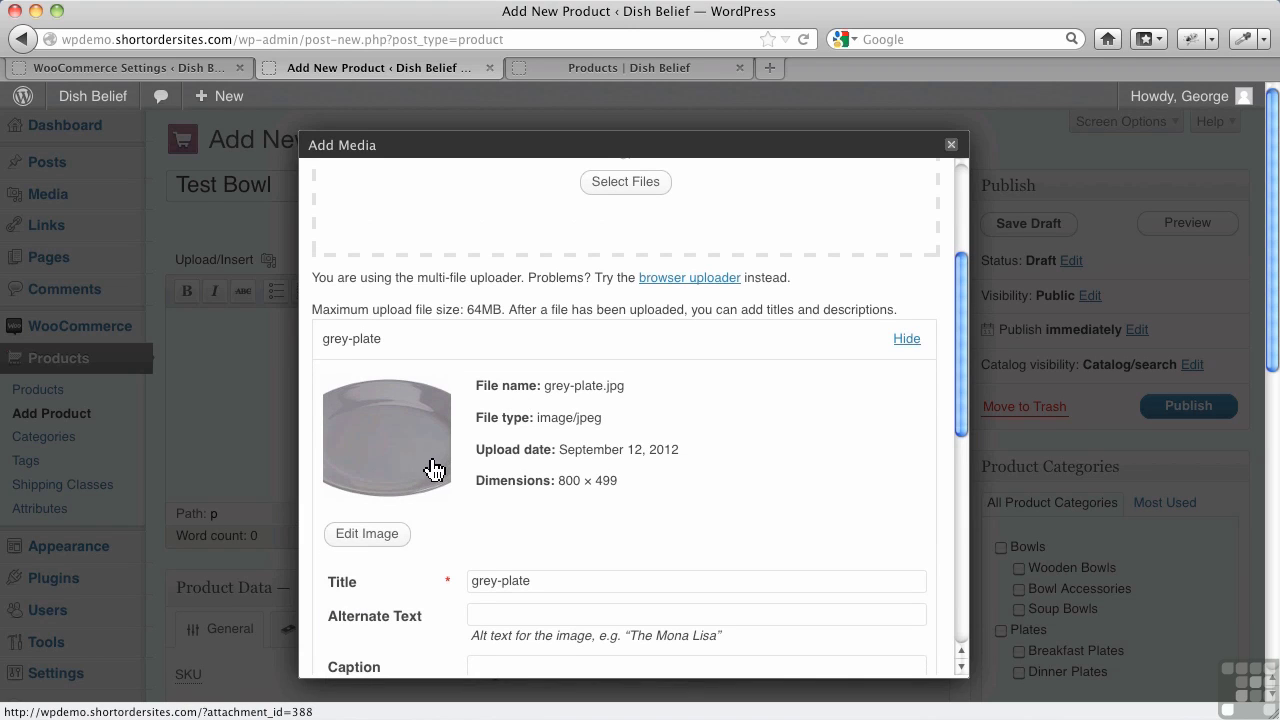
{"action": "scroll", "coordinate": [620, 485], "scroll_direction": "down", "scroll_amount": 5}
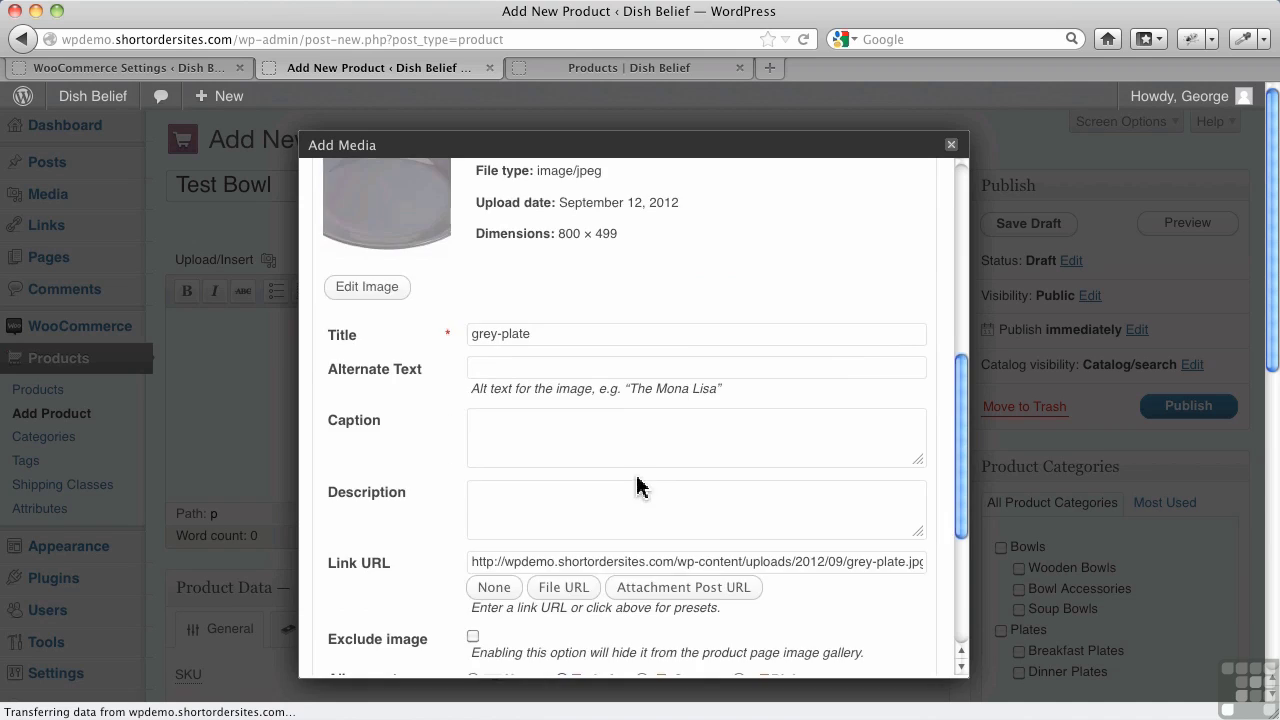
{"action": "scroll", "coordinate": [640, 488], "scroll_direction": "down", "scroll_amount": 5}
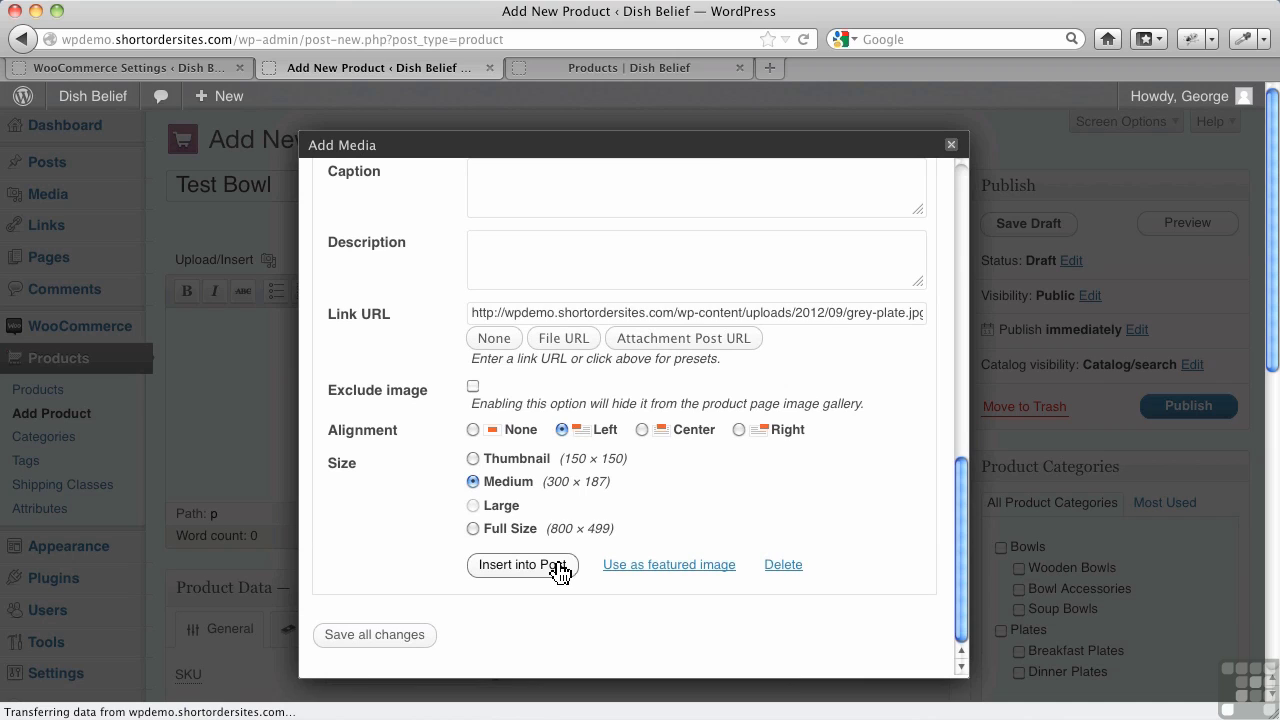
{"action": "left_click", "coordinate": [678, 566]}
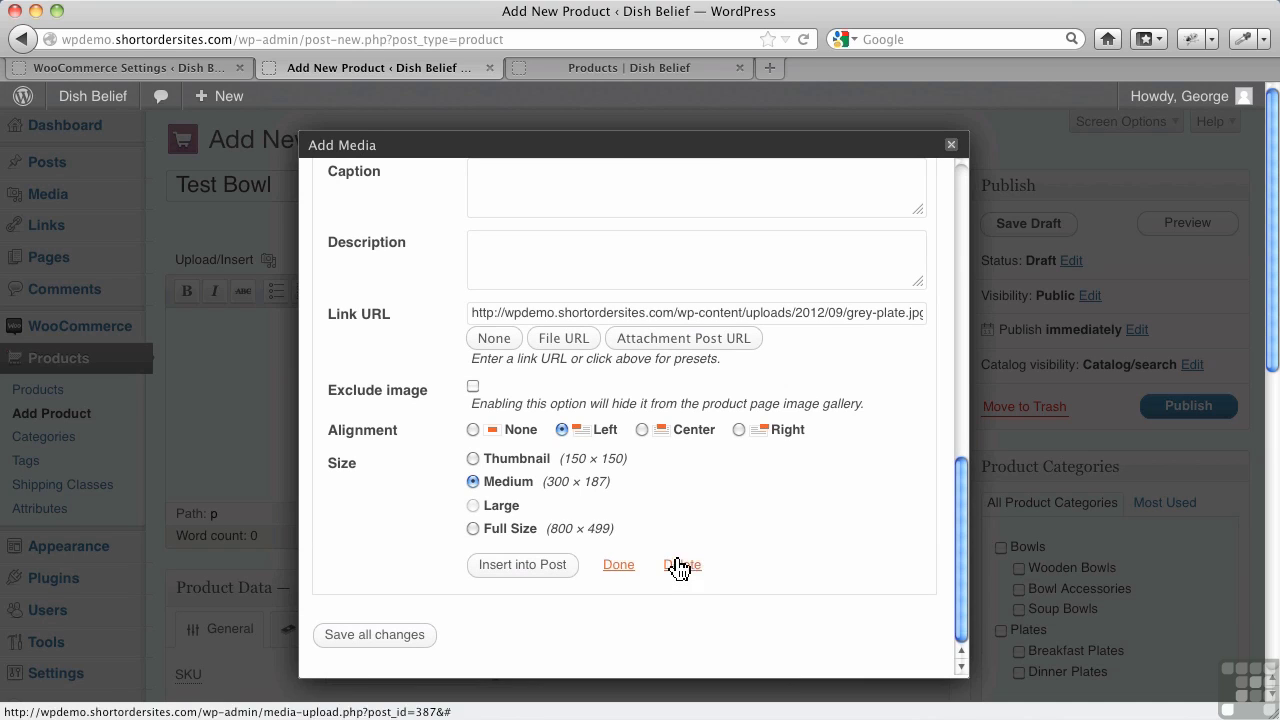
{"action": "left_click", "coordinate": [951, 145]}
- Rename the product to 'Grey Plate' and put it in the Dinner Plates category
{"action": "left_click_drag", "start_coordinate": [357, 197], "coordinate": [135, 163]}
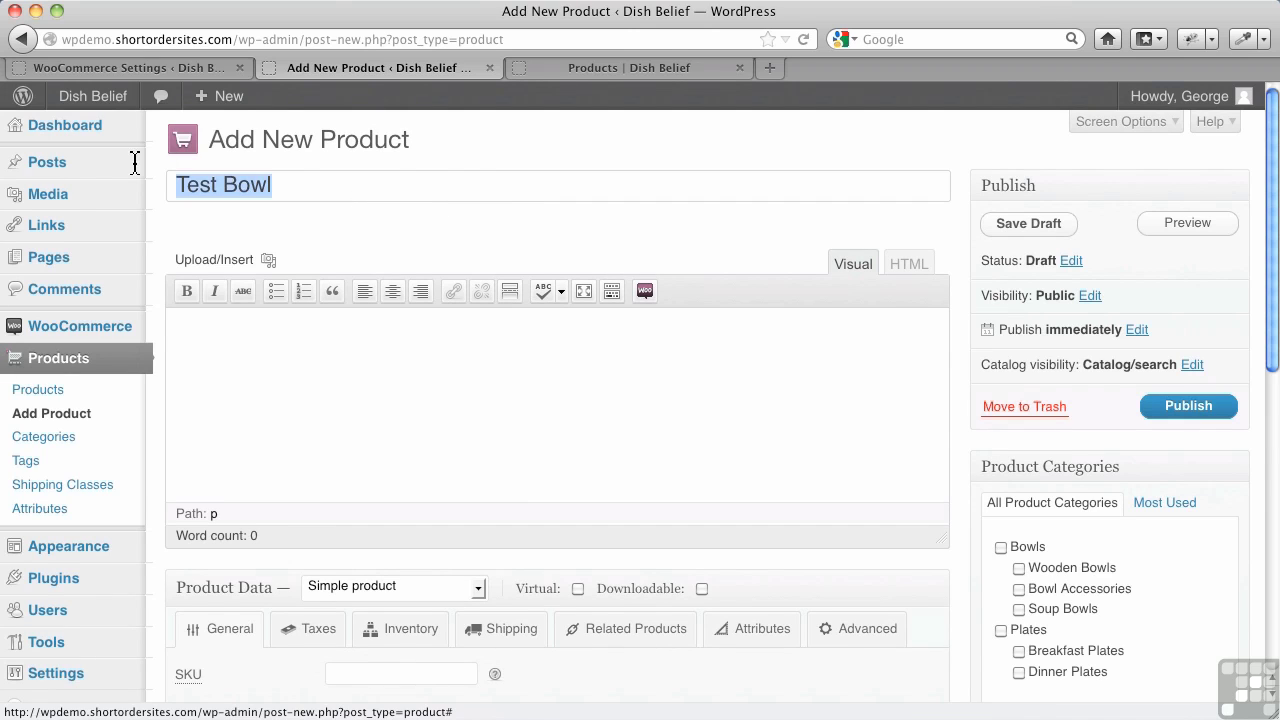
{"action": "mouse_move", "coordinate": [140, 162]}
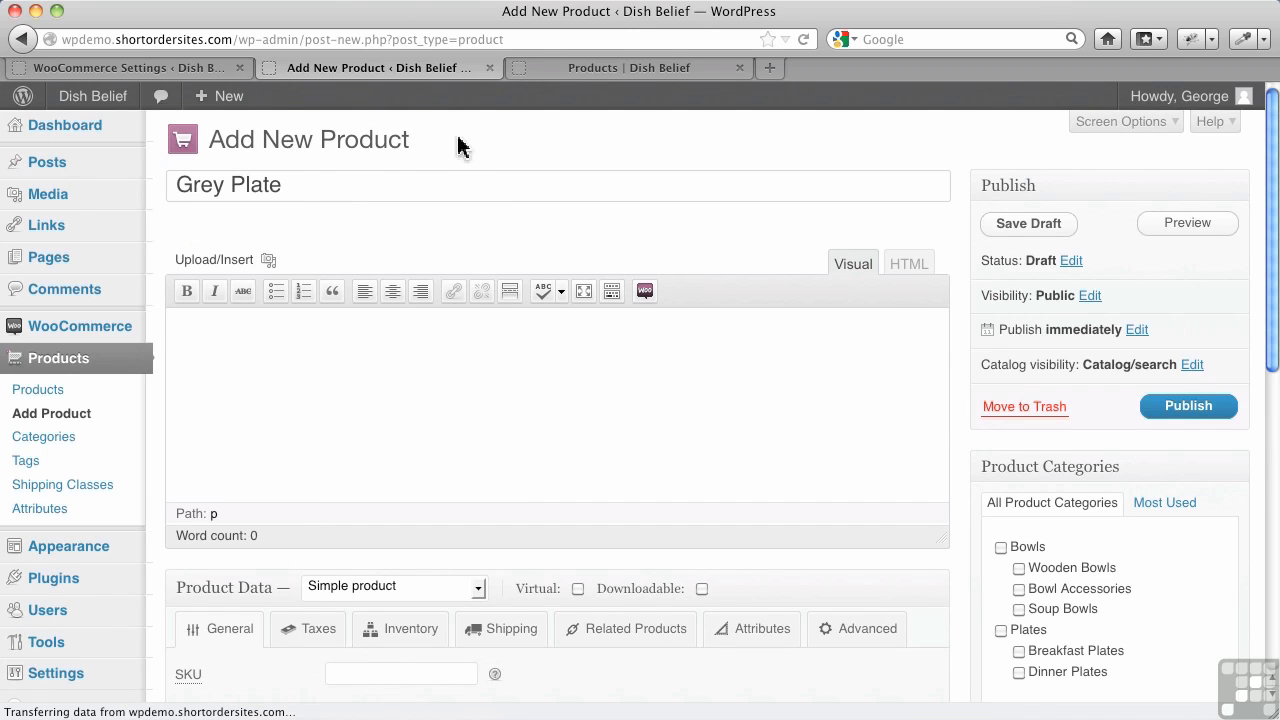
{"action": "scroll", "coordinate": [1060, 615], "scroll_direction": "down", "scroll_amount": 2}
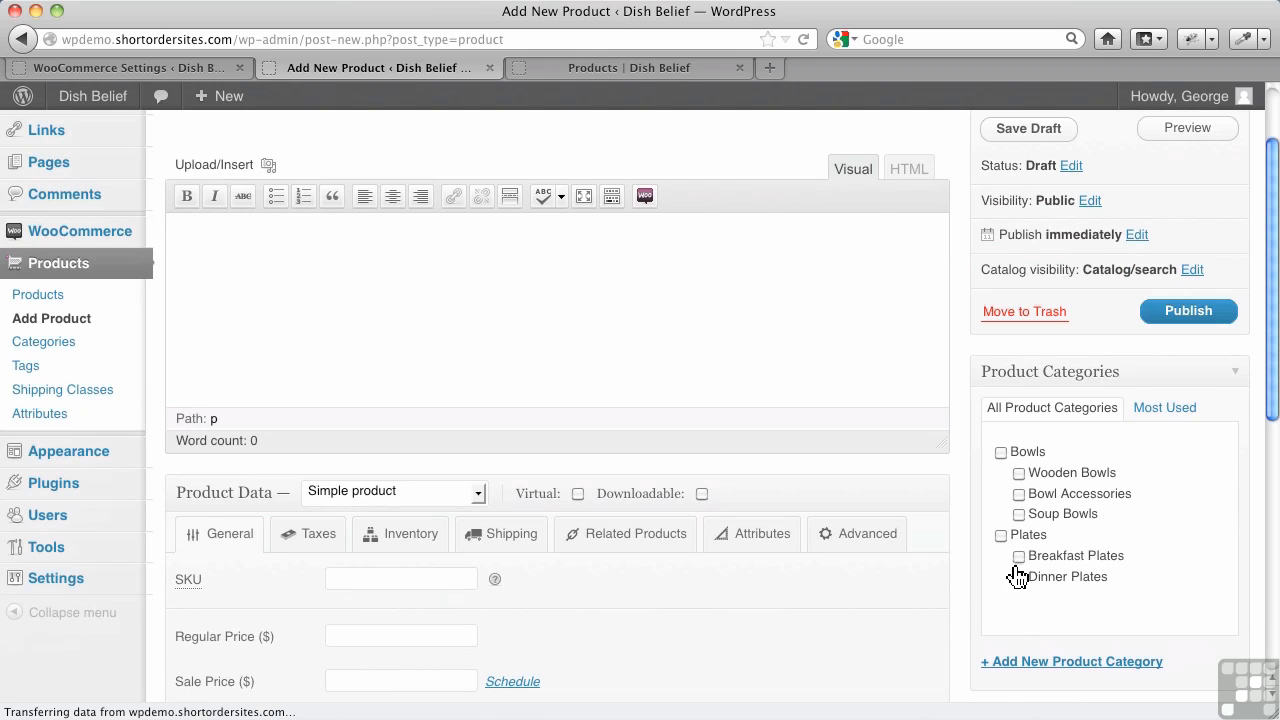
{"action": "left_click", "coordinate": [1019, 577]}
{"action": "left_click", "coordinate": [1189, 316]}
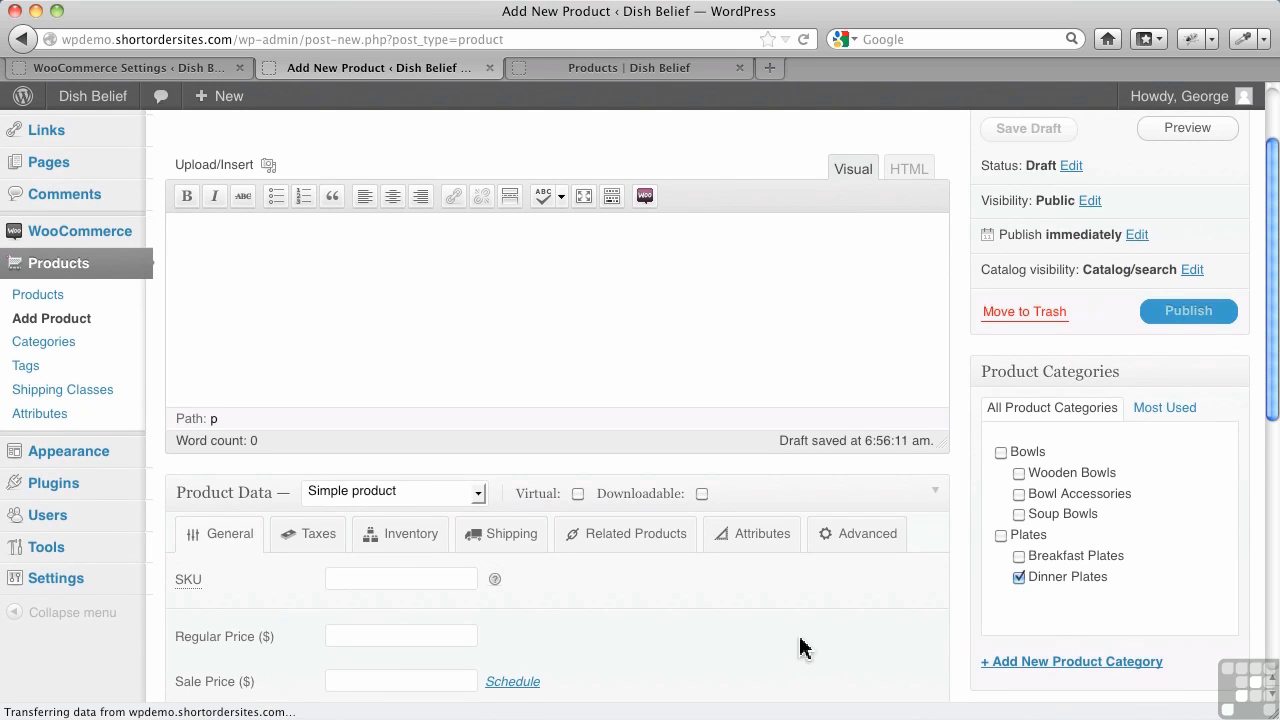
{"action": "scroll", "coordinate": [350, 537], "scroll_direction": "down", "scroll_amount": 2}
- Set the regular price to 14.00 and publish the product
{"action": "left_click", "coordinate": [350, 540]}
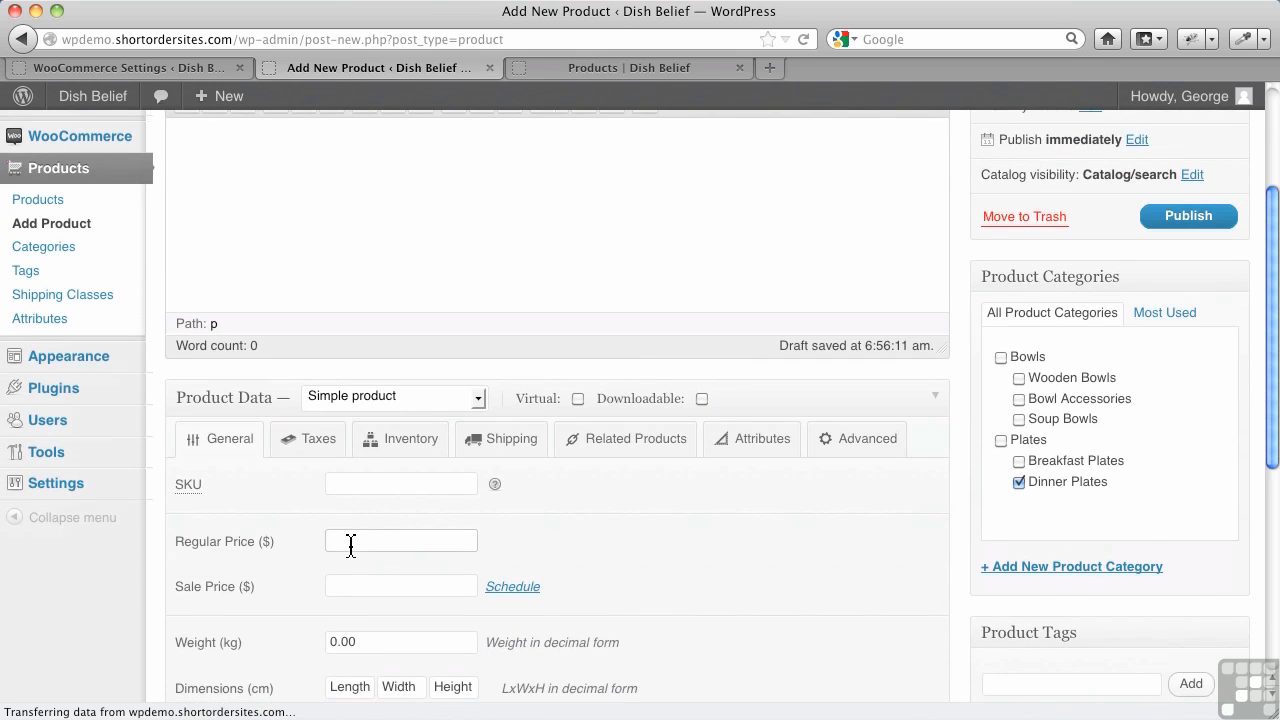
{"action": "type", "text": "14.0"}
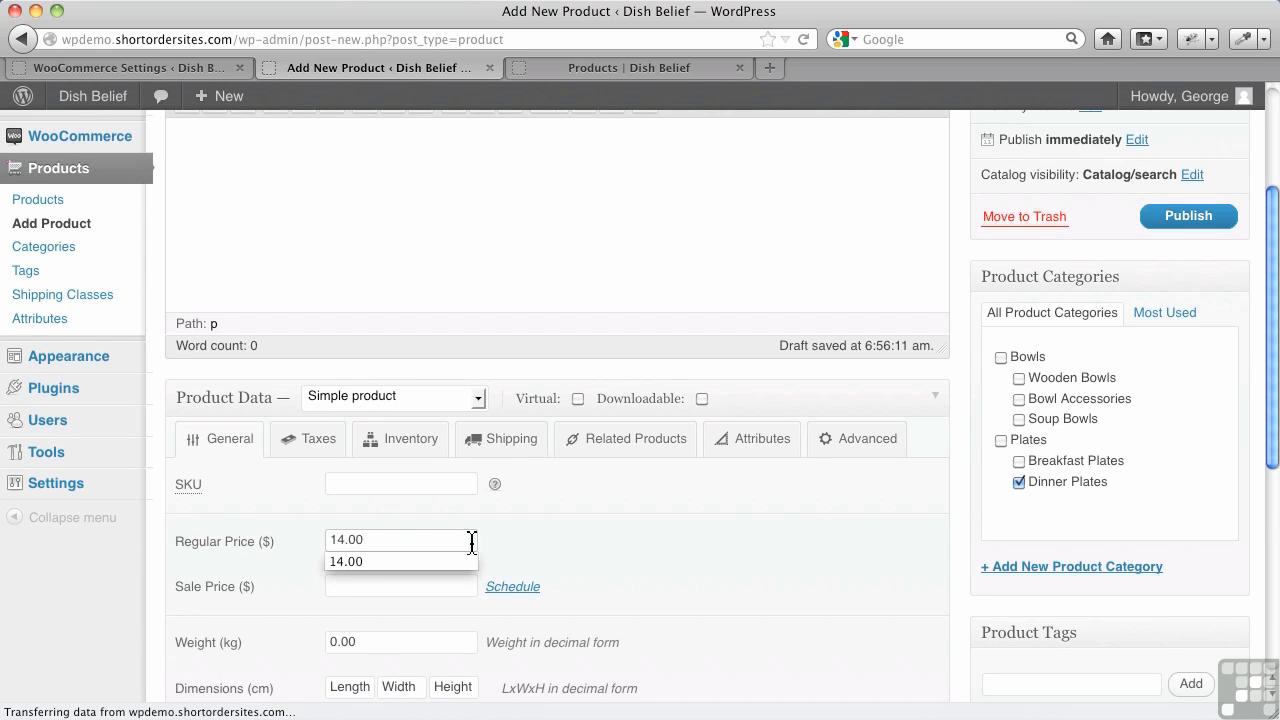
{"action": "left_click", "coordinate": [680, 563]}
{"action": "scroll", "coordinate": [843, 537], "scroll_direction": "down", "scroll_amount": 8}
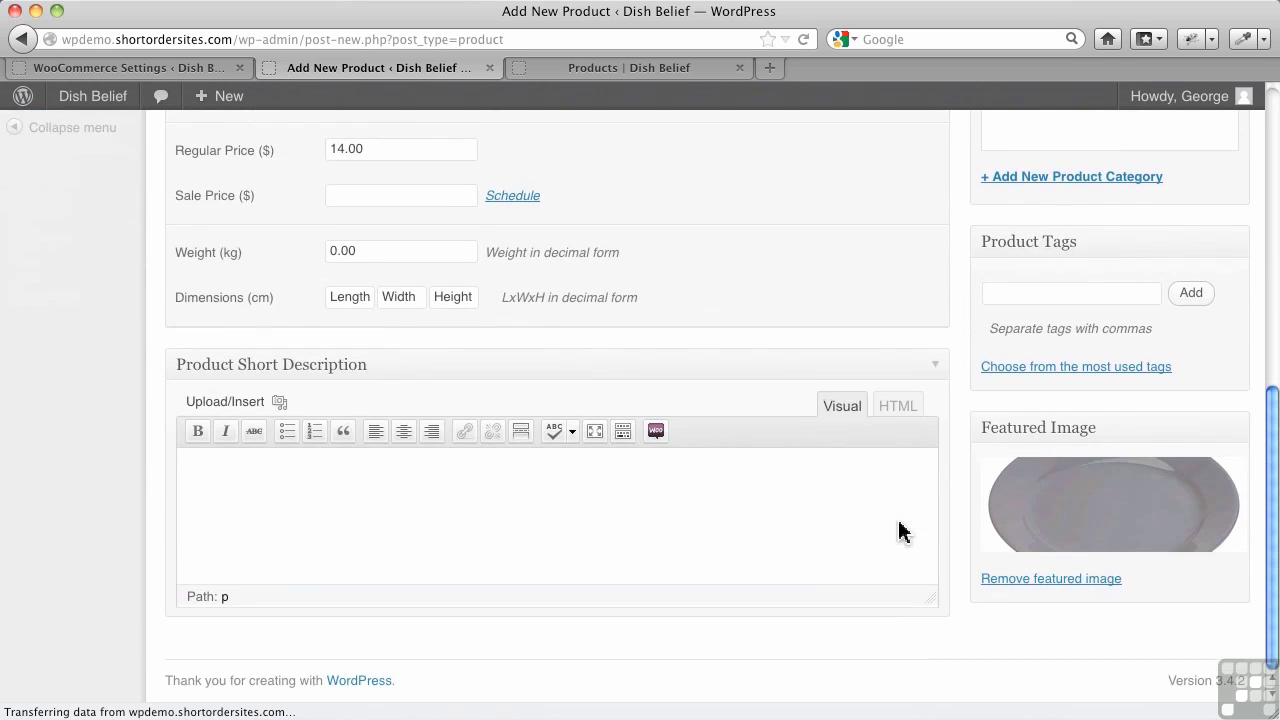
{"action": "scroll", "coordinate": [898, 530], "scroll_direction": "up", "scroll_amount": 8}
{"action": "left_click", "coordinate": [1160, 402]}
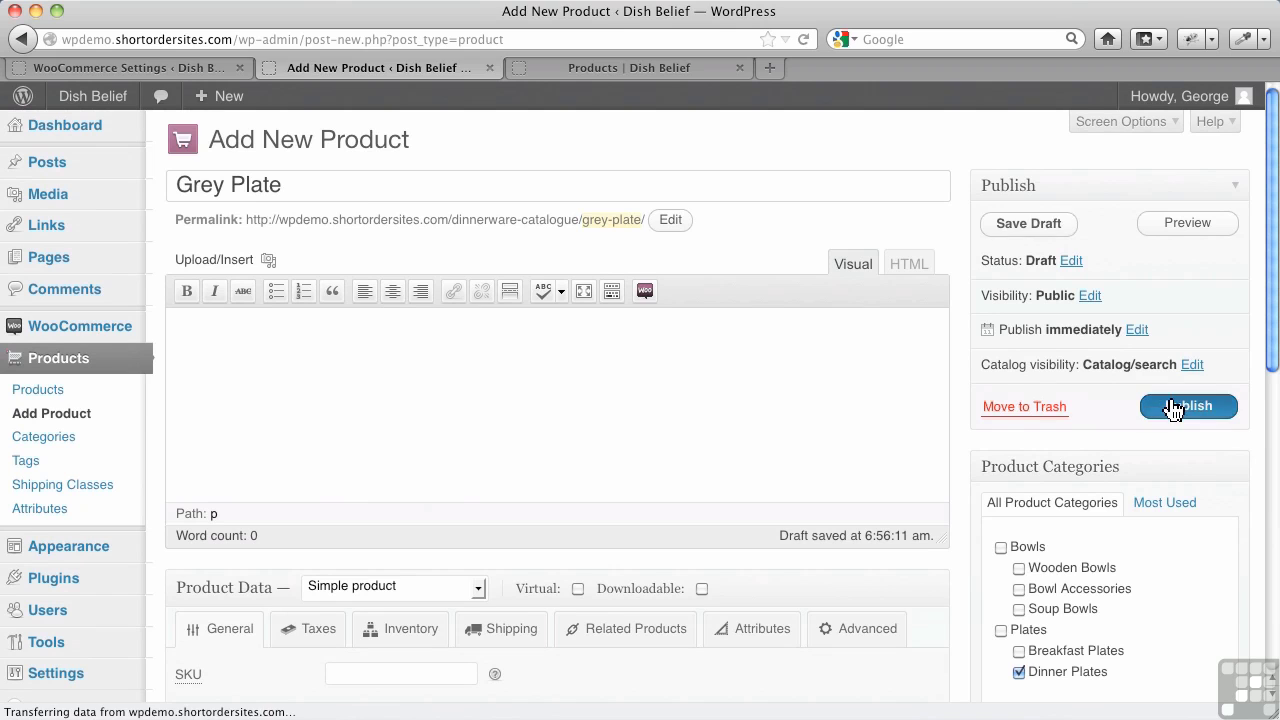
- Reload the storefront catalogue and scroll to Grey Plate at $14, with Plates showing (3)
{"action": "left_click", "coordinate": [553, 72]}
{"action": "left_click", "coordinate": [803, 39]}
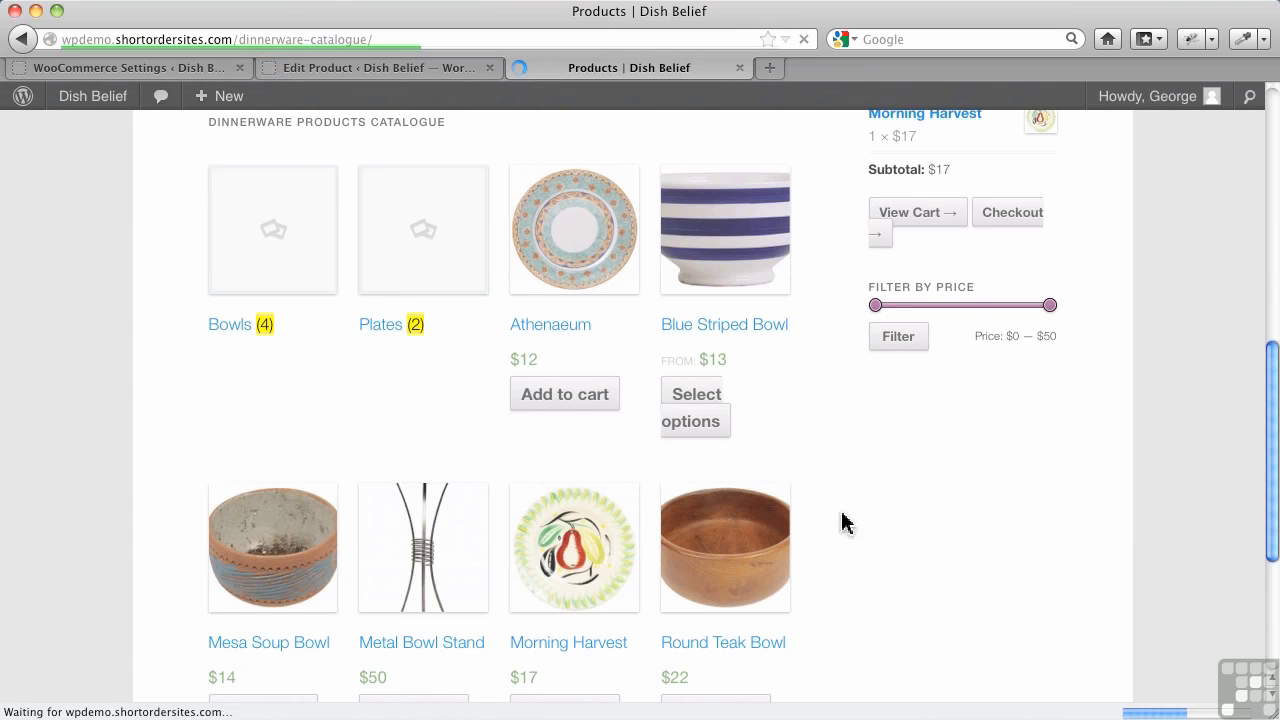
{"action": "scroll", "coordinate": [868, 508], "scroll_direction": "down", "scroll_amount": 2}
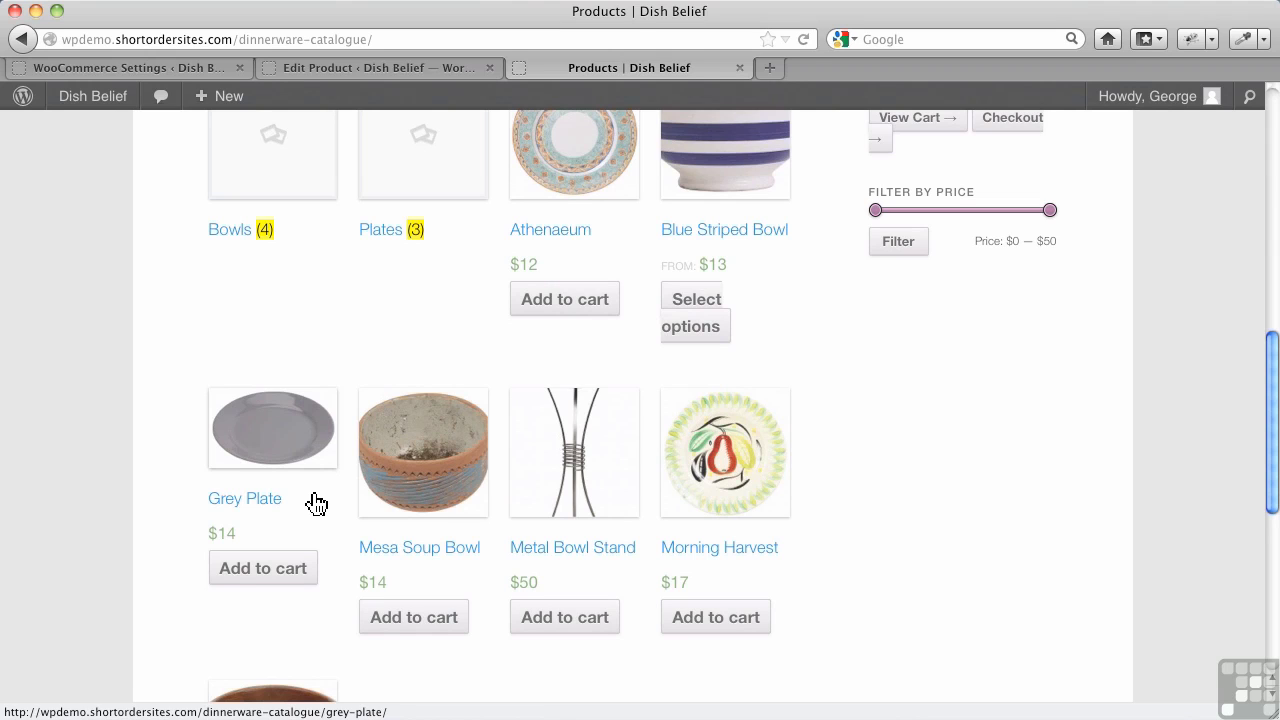
- Compare the catalog image settings with the Grey Plate listing in the storefront catalogue
{"action": "left_click", "coordinate": [196, 68]}
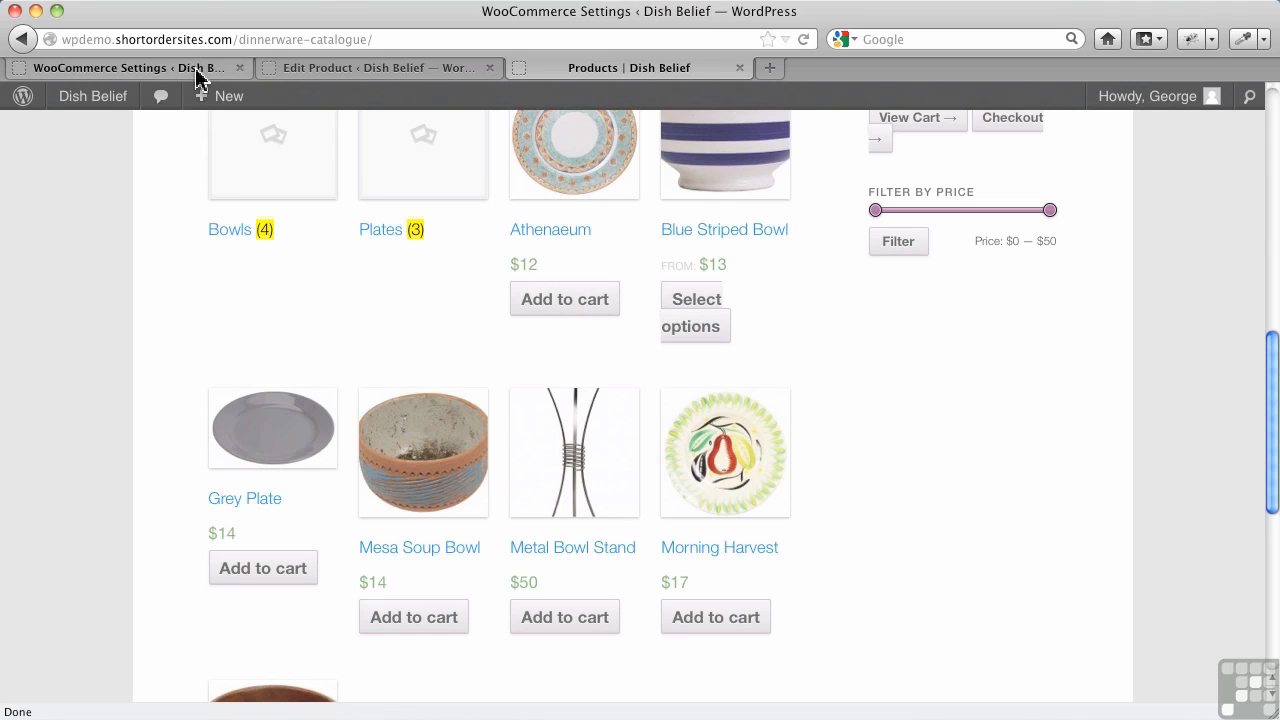
{"action": "scroll", "coordinate": [493, 468], "scroll_direction": "down", "scroll_amount": 3}
{"action": "scroll", "coordinate": [493, 468], "scroll_direction": "down", "scroll_amount": 10}
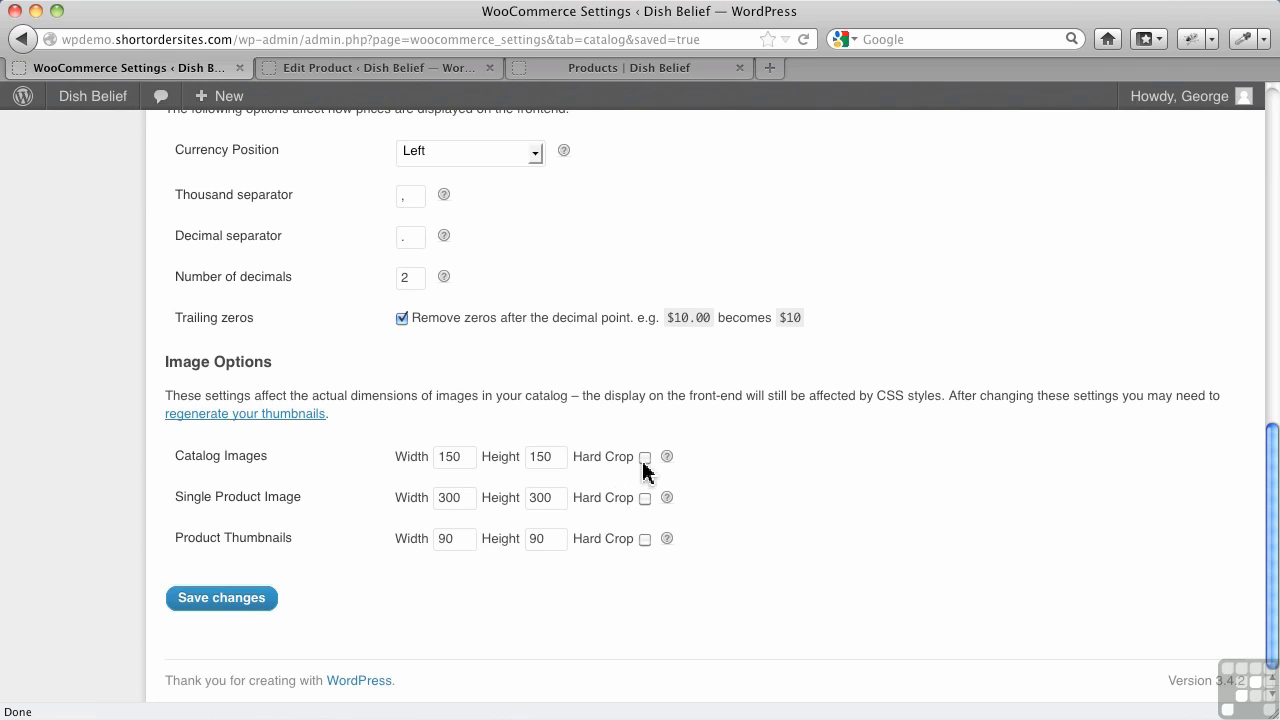
{"action": "left_click", "coordinate": [624, 70]}
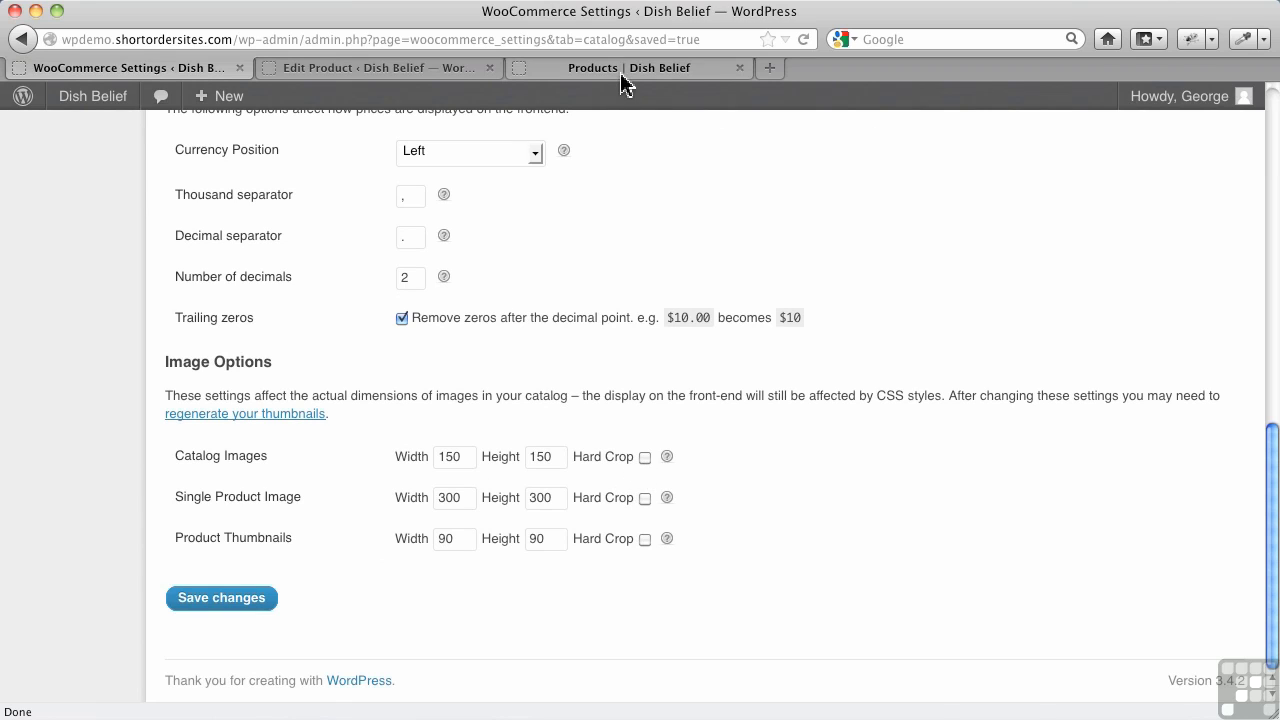
{"action": "scroll", "coordinate": [720, 217], "scroll_direction": "up", "scroll_amount": 3}
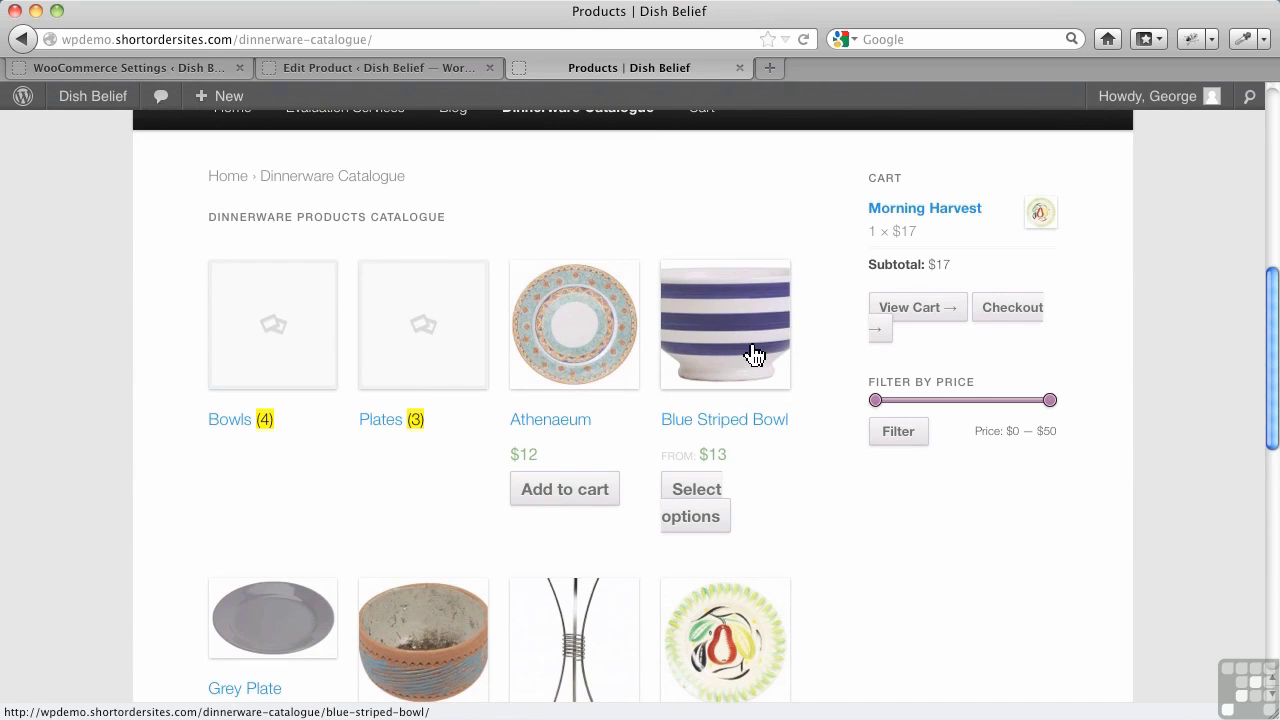
{"action": "scroll", "coordinate": [484, 515], "scroll_direction": "down", "scroll_amount": 2}
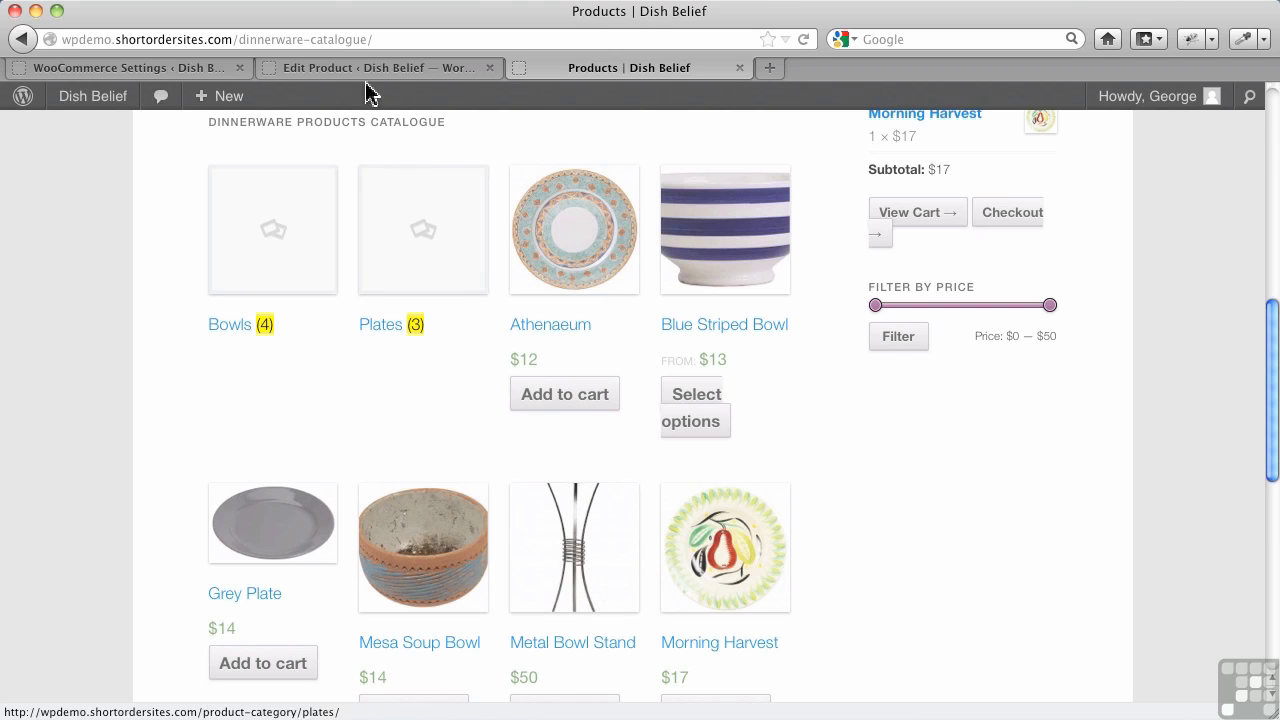
- Re-enable hard crop for catalog and single product images, save, and recheck the catalogue
{"action": "left_click", "coordinate": [212, 68]}
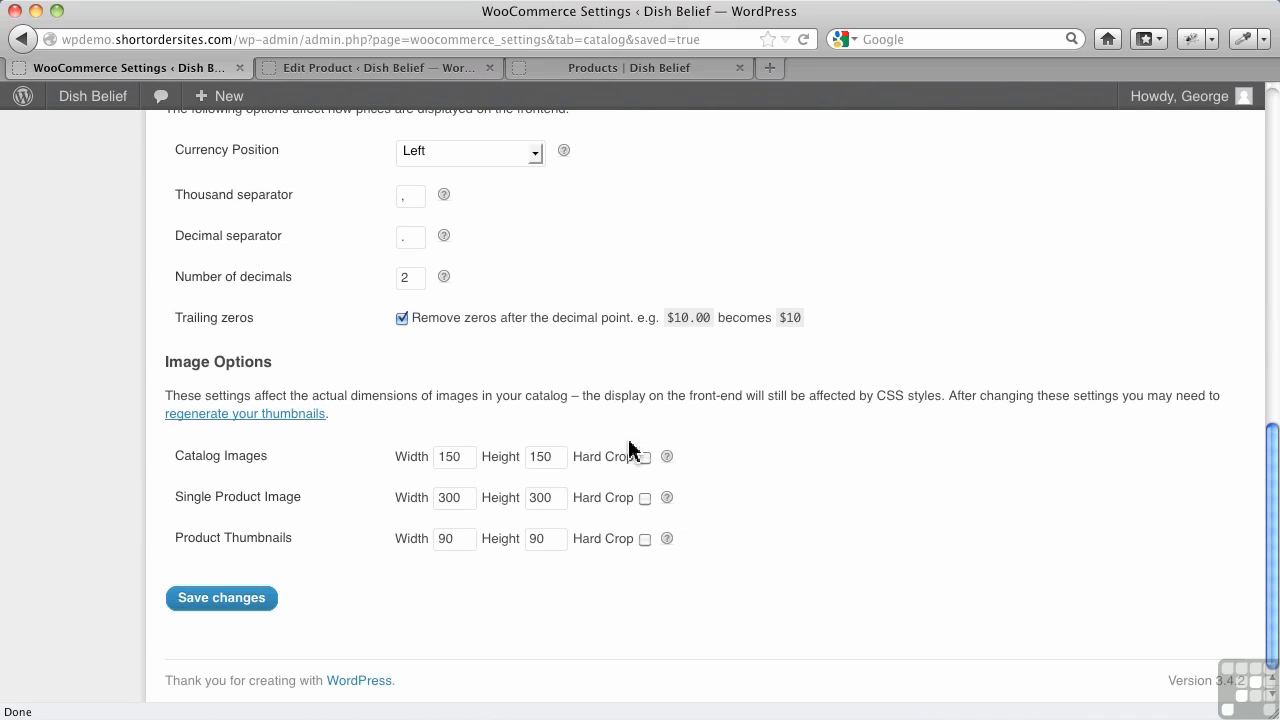
{"action": "left_click", "coordinate": [645, 457]}
{"action": "left_click", "coordinate": [645, 498]}
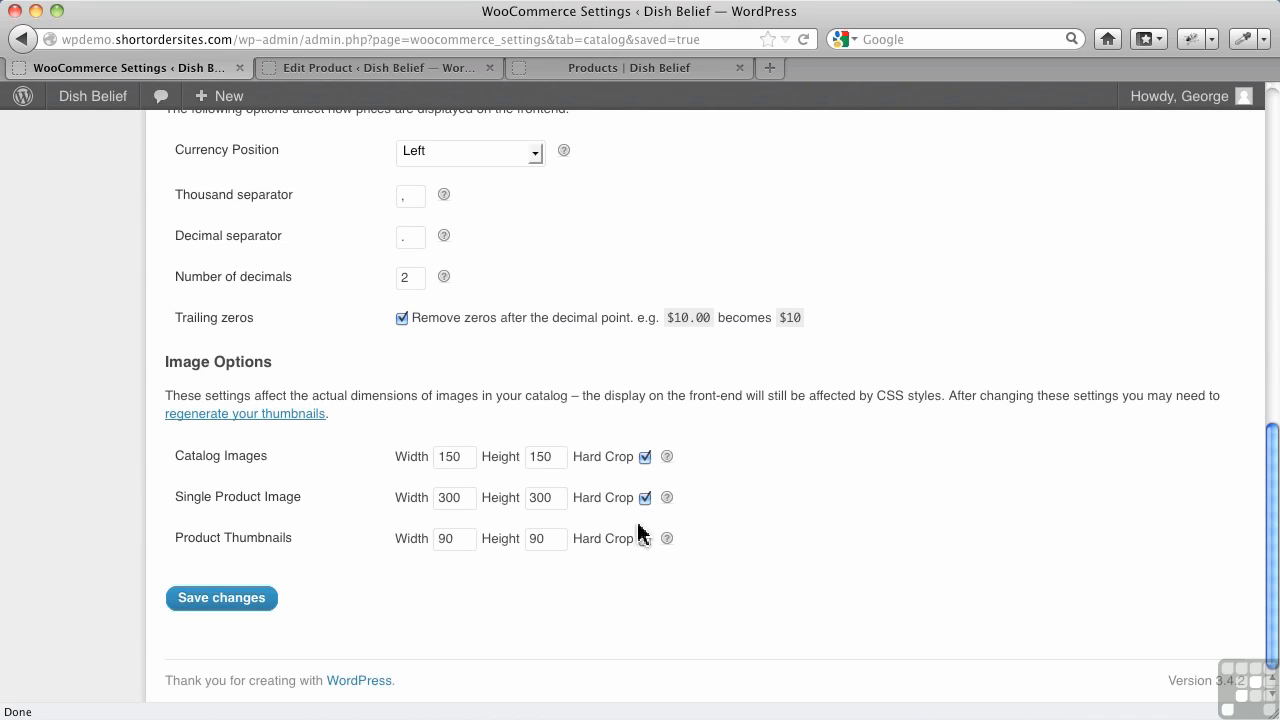
{"action": "left_click", "coordinate": [245, 606]}
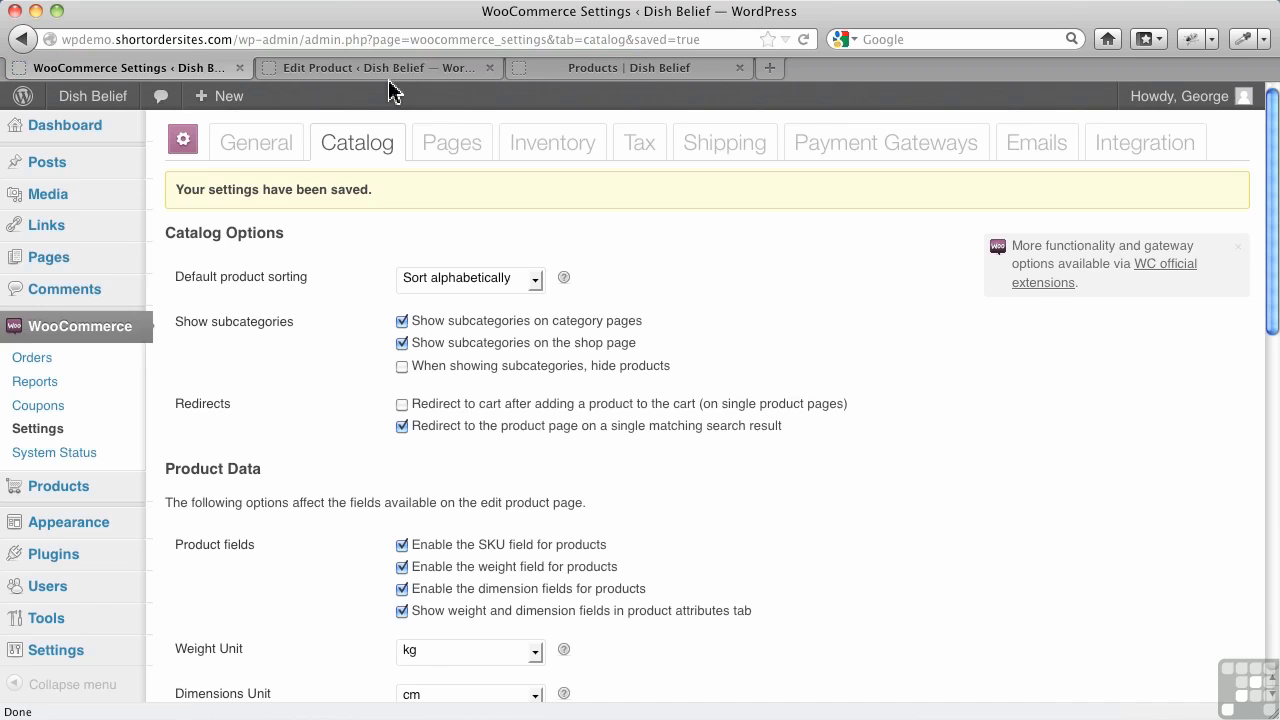
{"action": "left_click", "coordinate": [557, 69]}
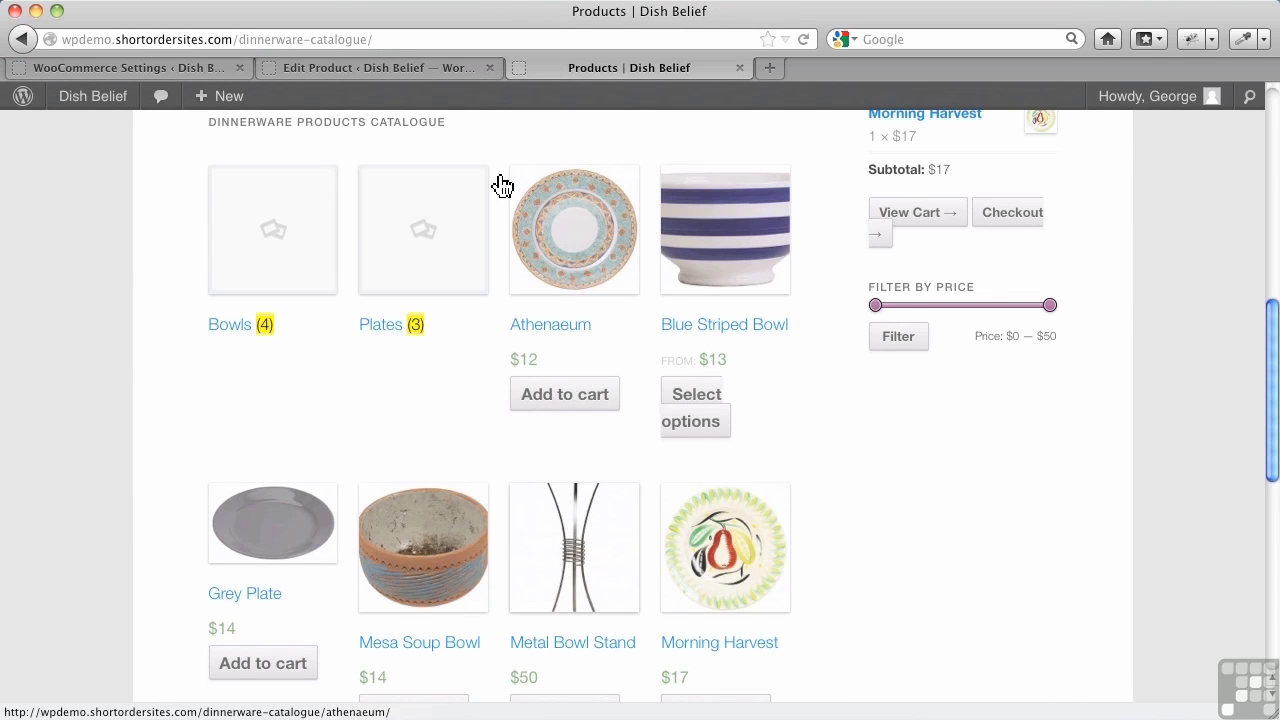
- From the Grey Plate editor, go to Installed Plugins and activate Post Thumbnail Editor
{"action": "left_click", "coordinate": [445, 72]}
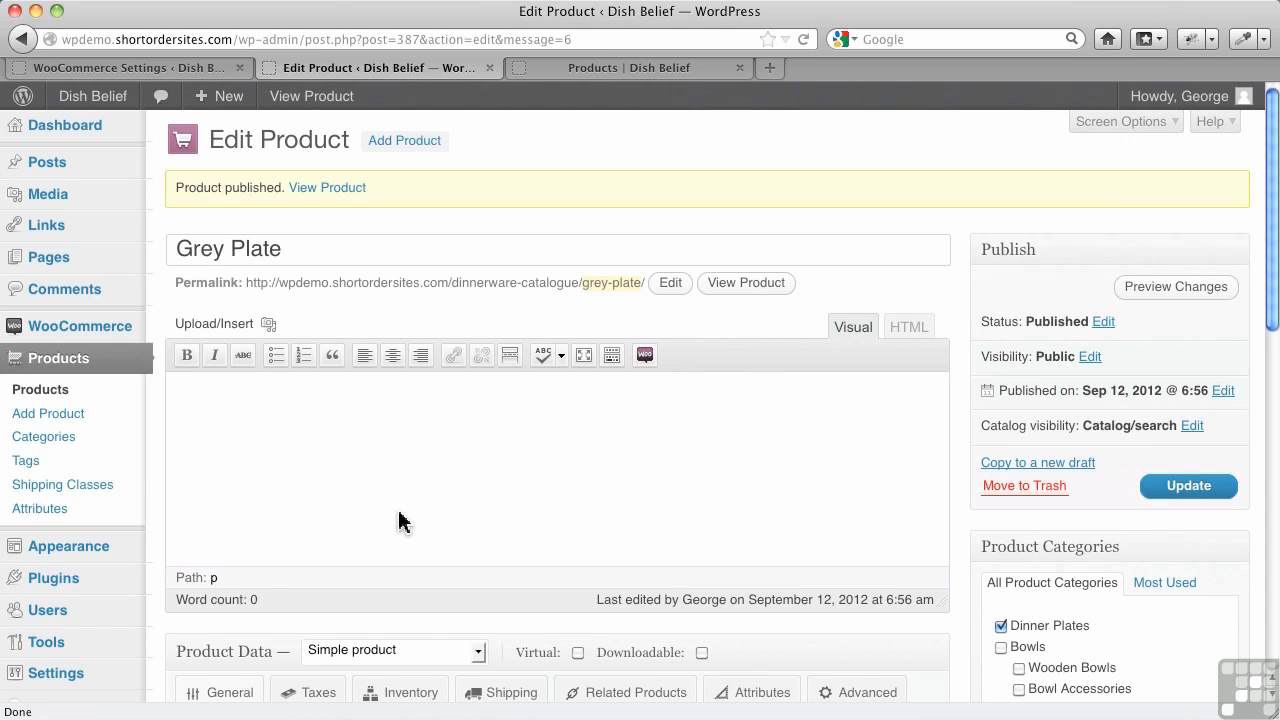
{"action": "left_click", "coordinate": [76, 590]}
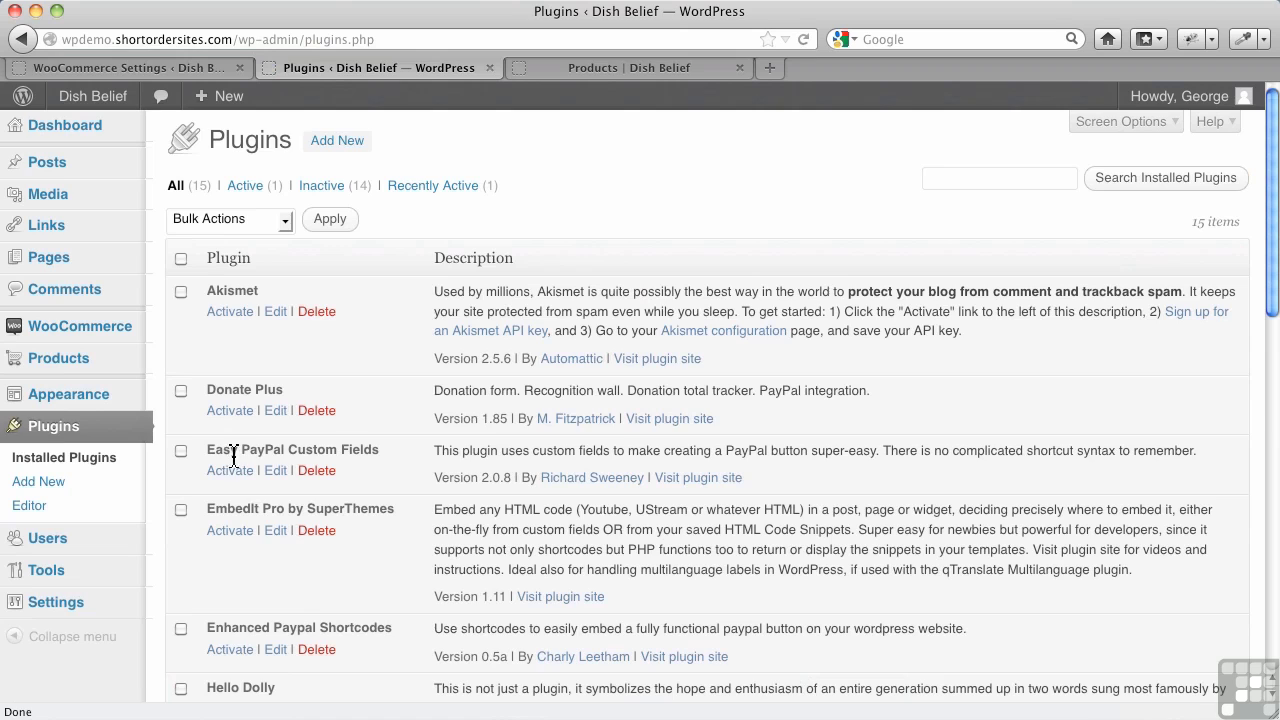
{"action": "scroll", "coordinate": [239, 506], "scroll_direction": "down", "scroll_amount": 3}
{"action": "scroll", "coordinate": [239, 506], "scroll_direction": "down", "scroll_amount": 10}
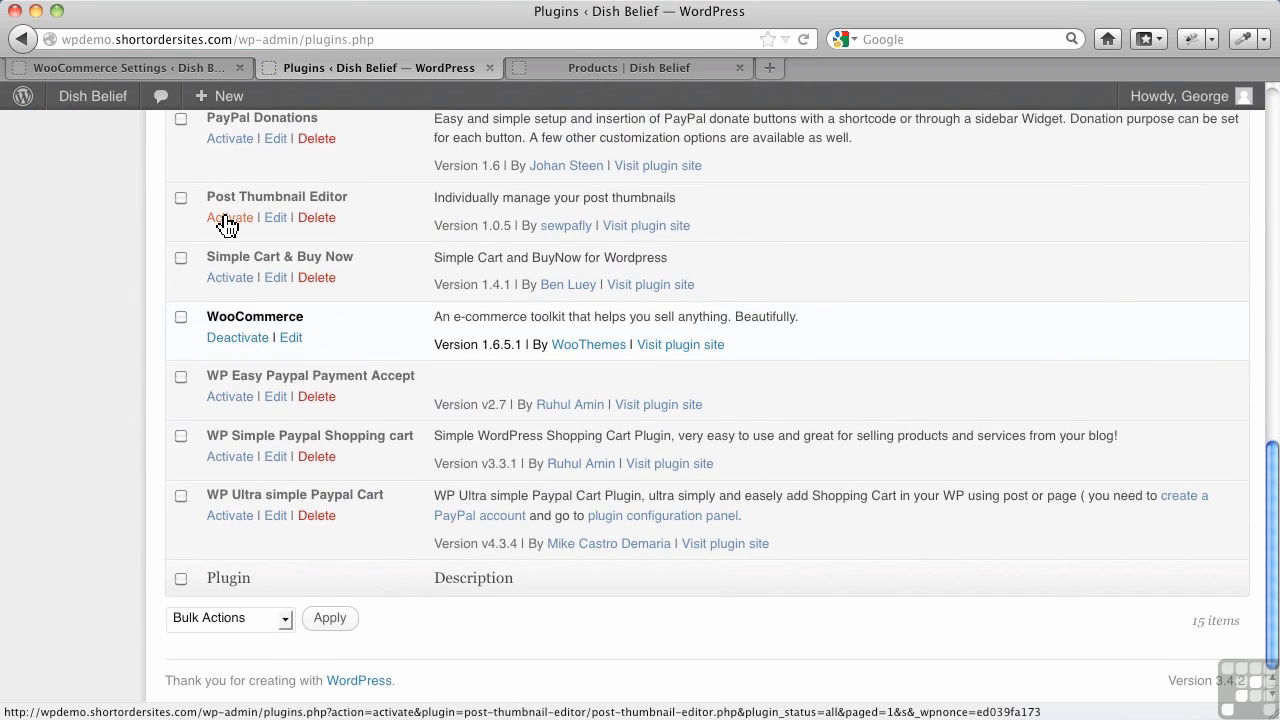
{"action": "left_click", "coordinate": [227, 220]}
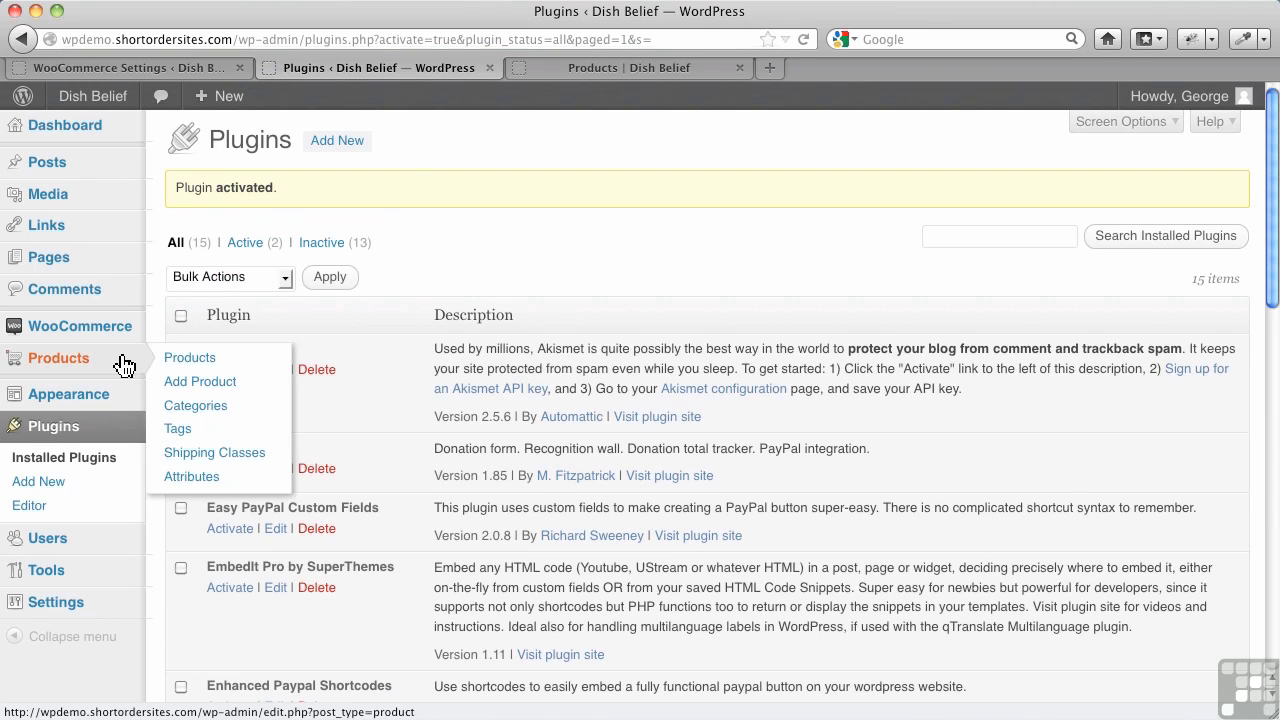
- Open the Metal Bowl Stand product for editing
{"action": "left_click", "coordinate": [124, 364]}
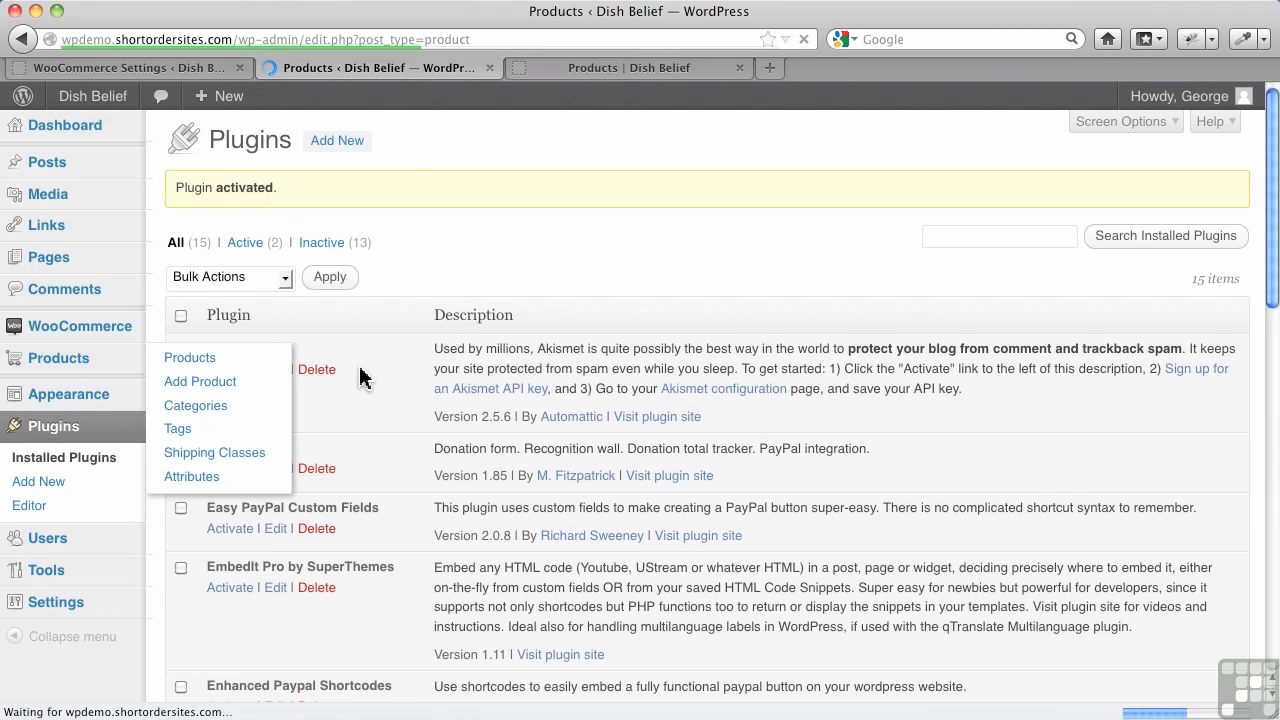
{"action": "left_click", "coordinate": [322, 362]}
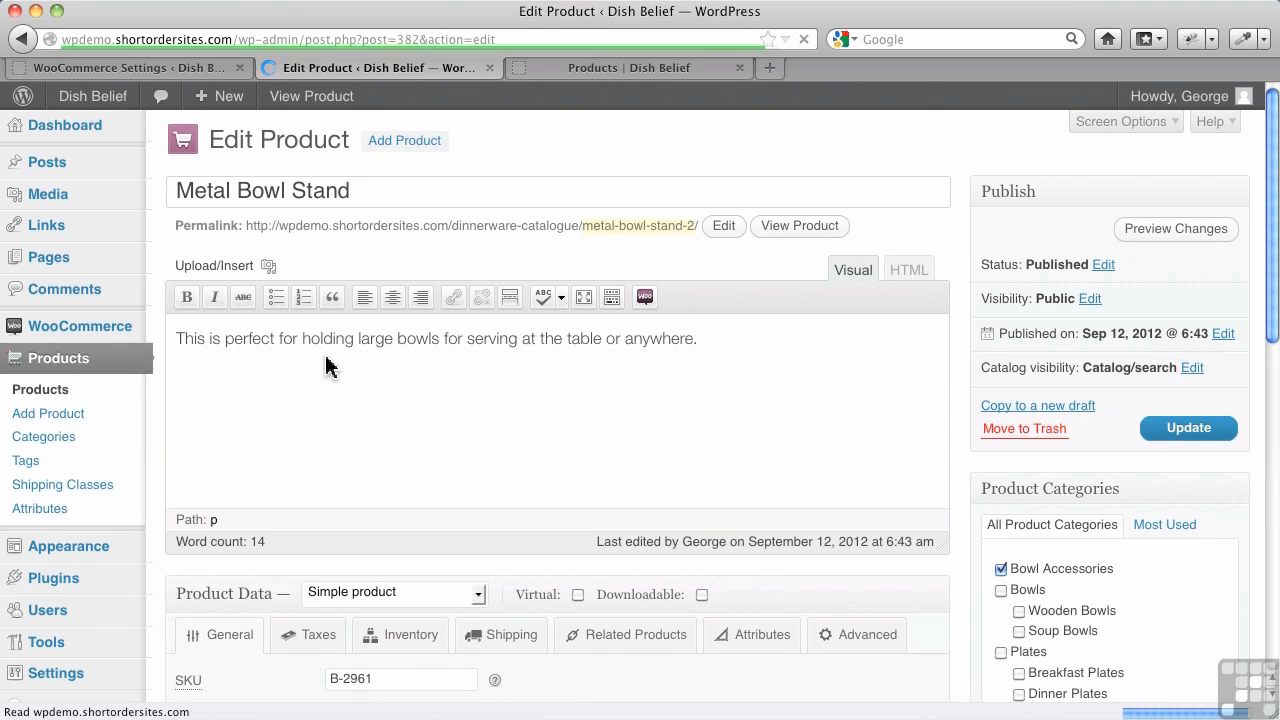
{"action": "scroll", "coordinate": [380, 372], "scroll_direction": "down", "scroll_amount": 5}
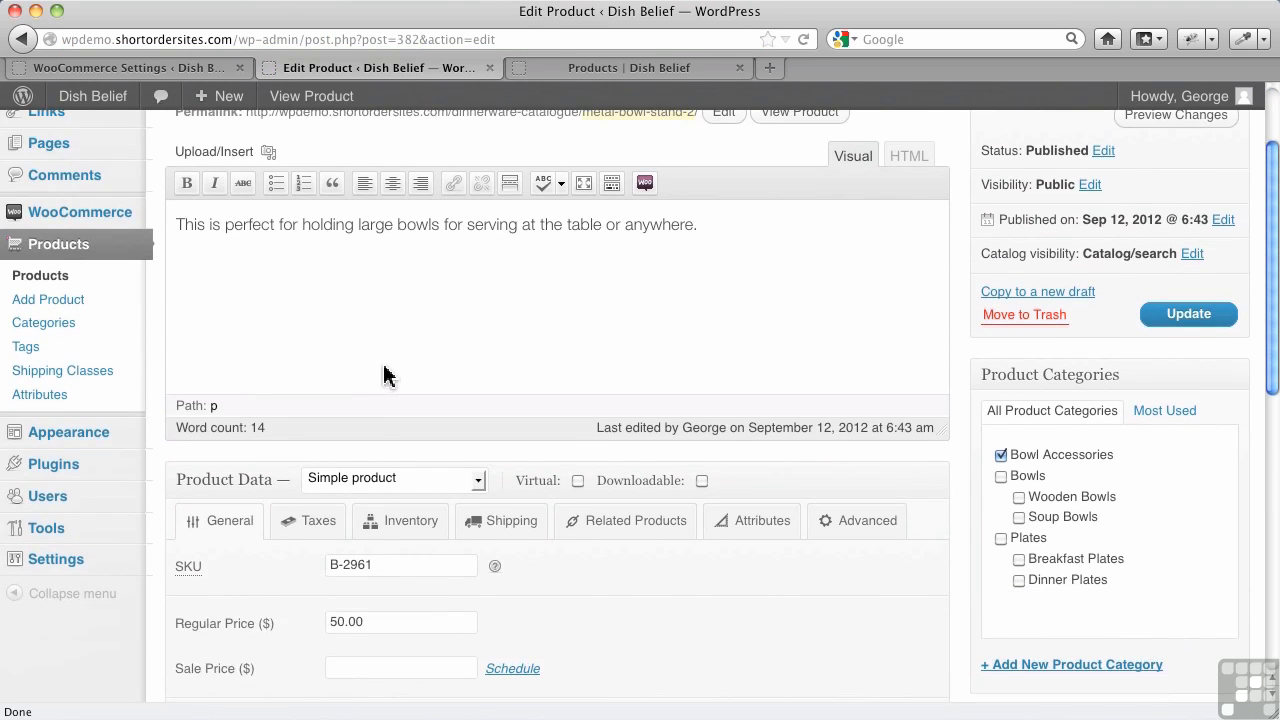
{"action": "scroll", "coordinate": [391, 359], "scroll_direction": "up", "scroll_amount": 5}
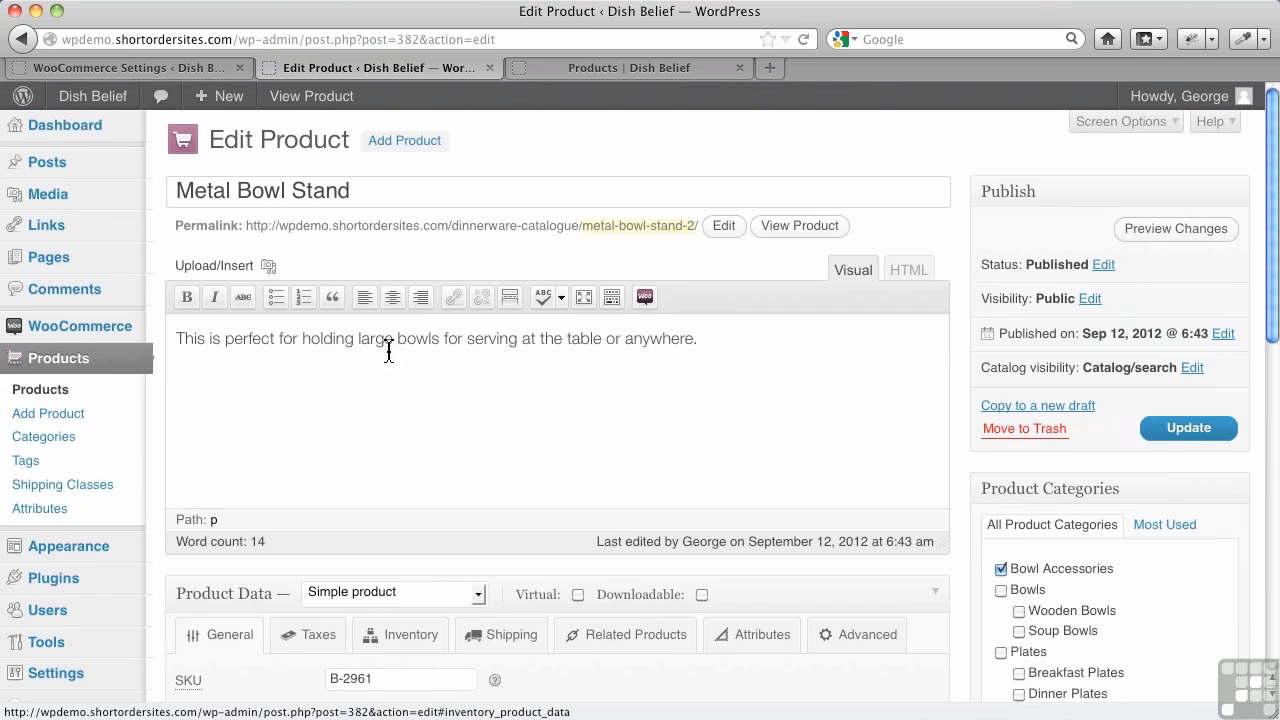
- Launch Post Thumbnail Editor on the metal-bowl-stand image from the product's gallery
{"action": "left_click", "coordinate": [268, 272]}
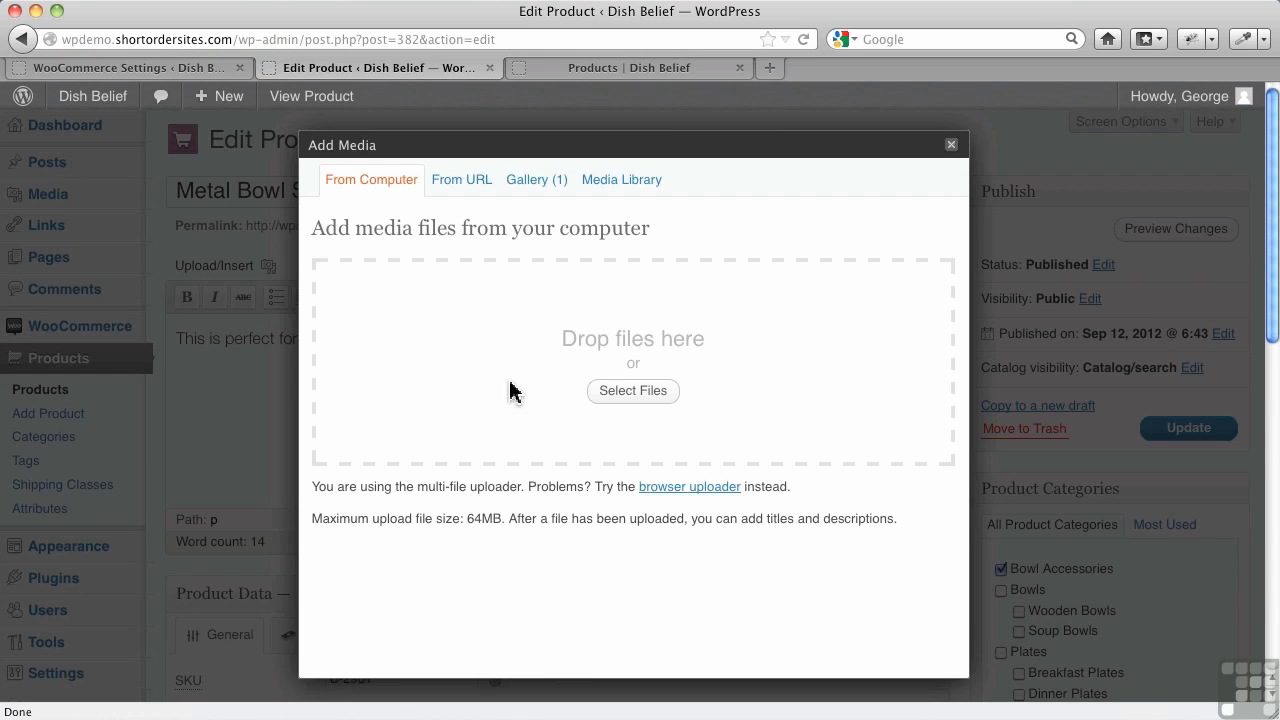
{"action": "left_click", "coordinate": [539, 184]}
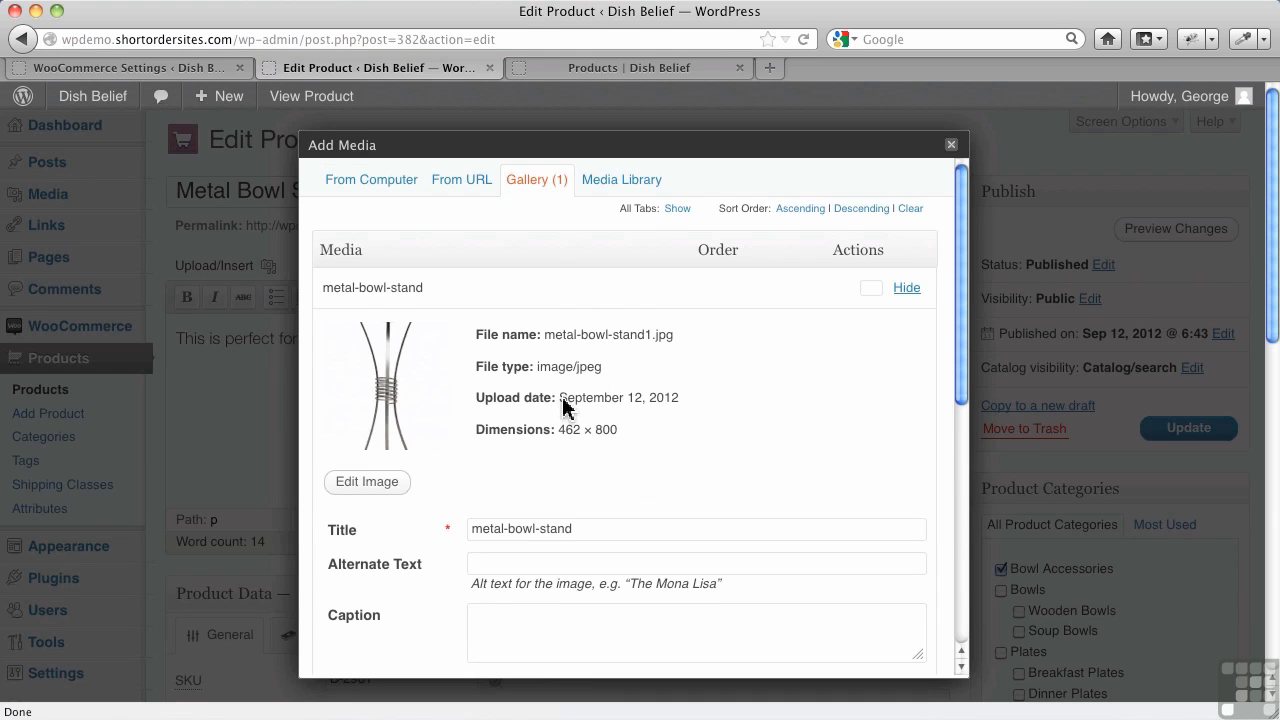
{"action": "scroll", "coordinate": [563, 400], "scroll_direction": "down", "scroll_amount": 8}
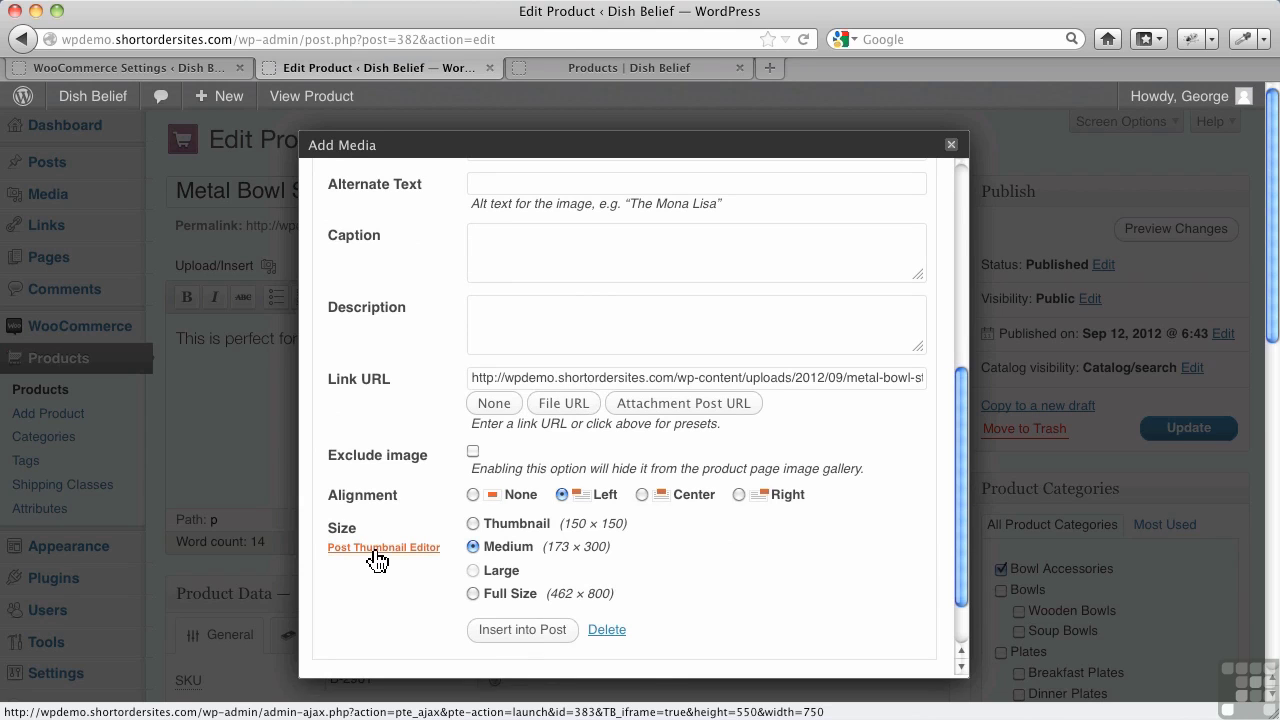
{"action": "left_click", "coordinate": [376, 549]}
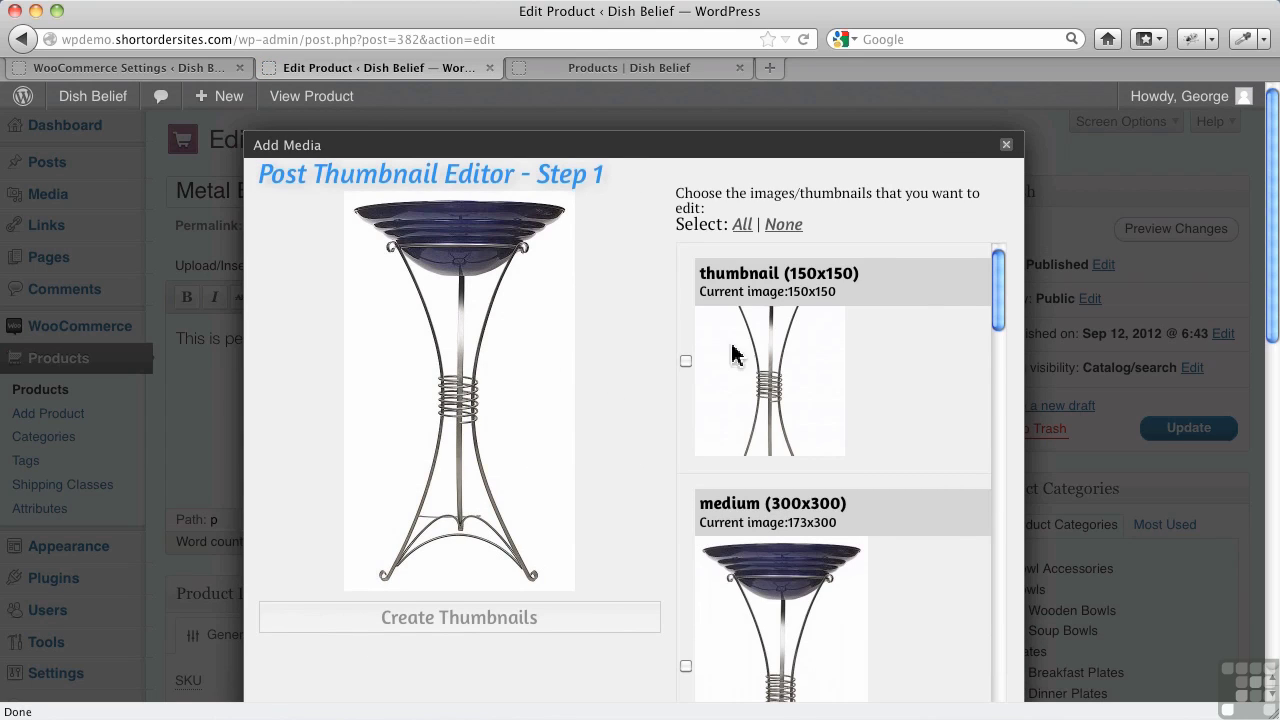
- Choose the shop_catalog size and mark a square crop over the blue bowl and upper stand
{"action": "left_click_drag", "start_coordinate": [1000, 295], "coordinate": [1000, 617]}
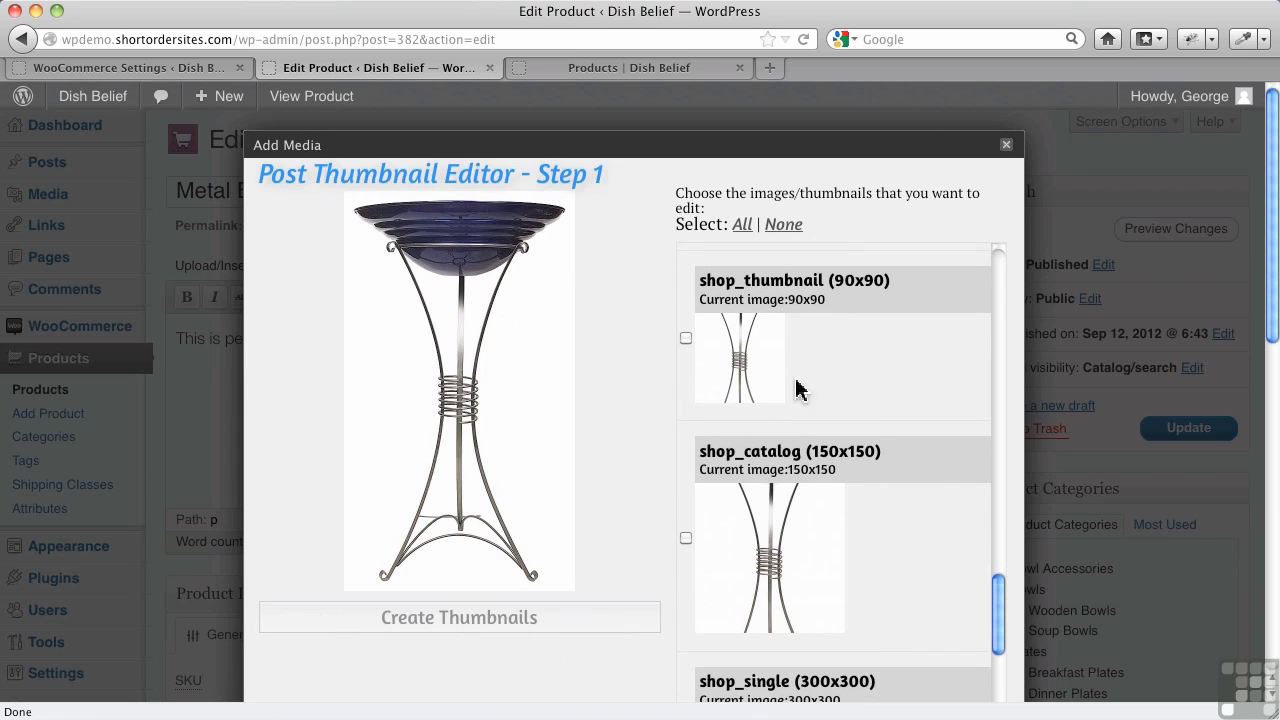
{"action": "left_click_drag", "start_coordinate": [1000, 617], "coordinate": [997, 651]}
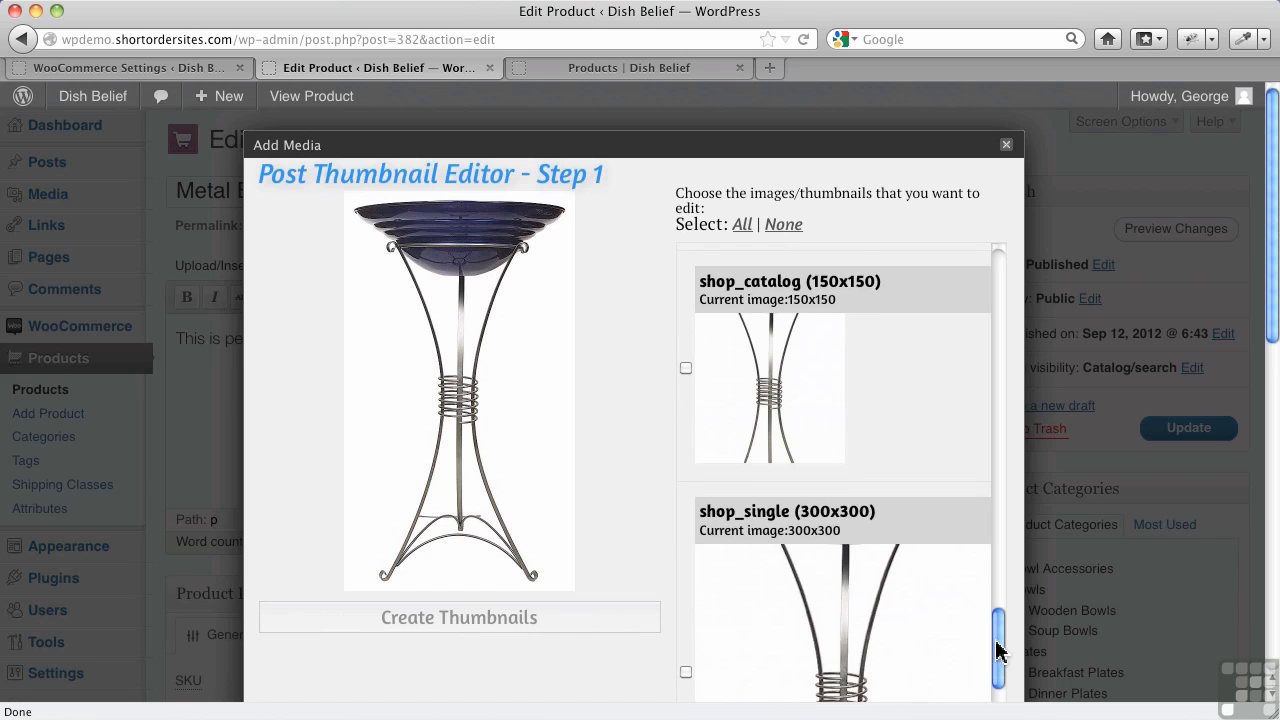
{"action": "left_click", "coordinate": [686, 368]}
{"action": "scroll", "coordinate": [770, 470], "scroll_direction": "down", "scroll_amount": 3}
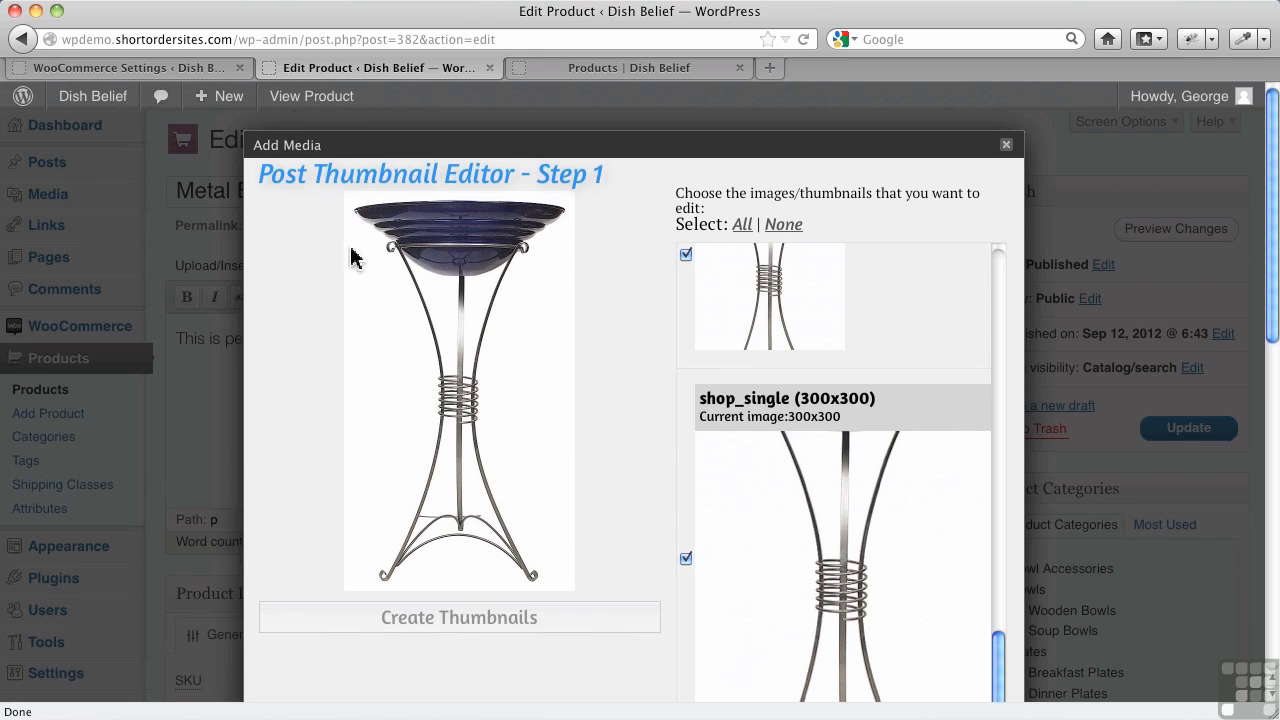
{"action": "left_click_drag", "start_coordinate": [350, 197], "coordinate": [610, 445]}
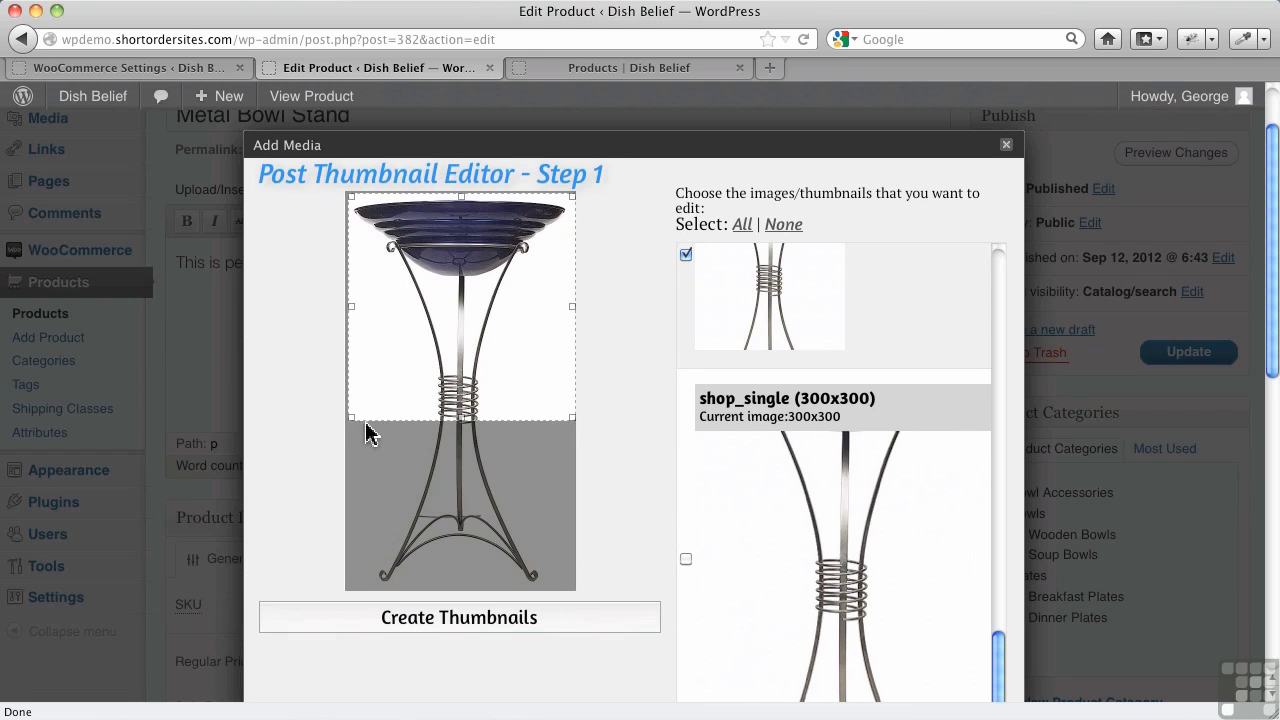
{"action": "left_click_drag", "start_coordinate": [351, 415], "coordinate": [350, 418]}
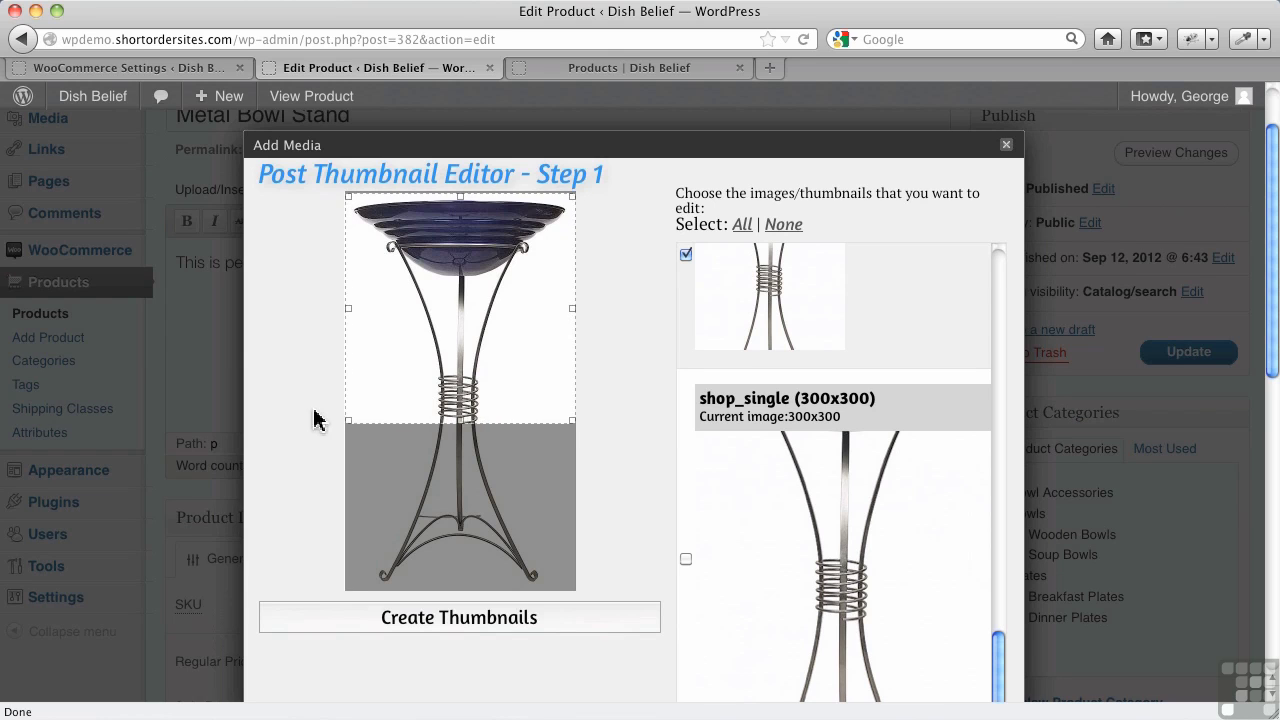
- Create and keep the new shop_catalog thumbnail, then update the Metal Bowl Stand product
{"action": "left_click", "coordinate": [443, 628]}
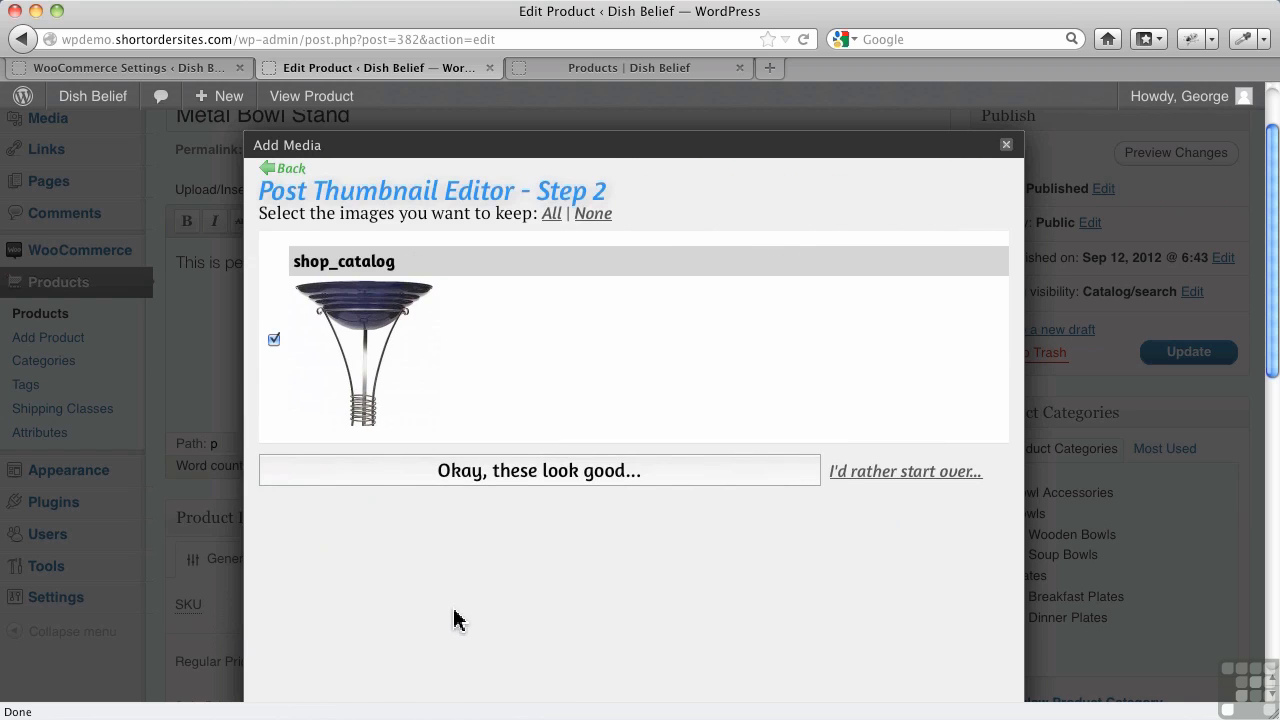
{"action": "left_click", "coordinate": [487, 466]}
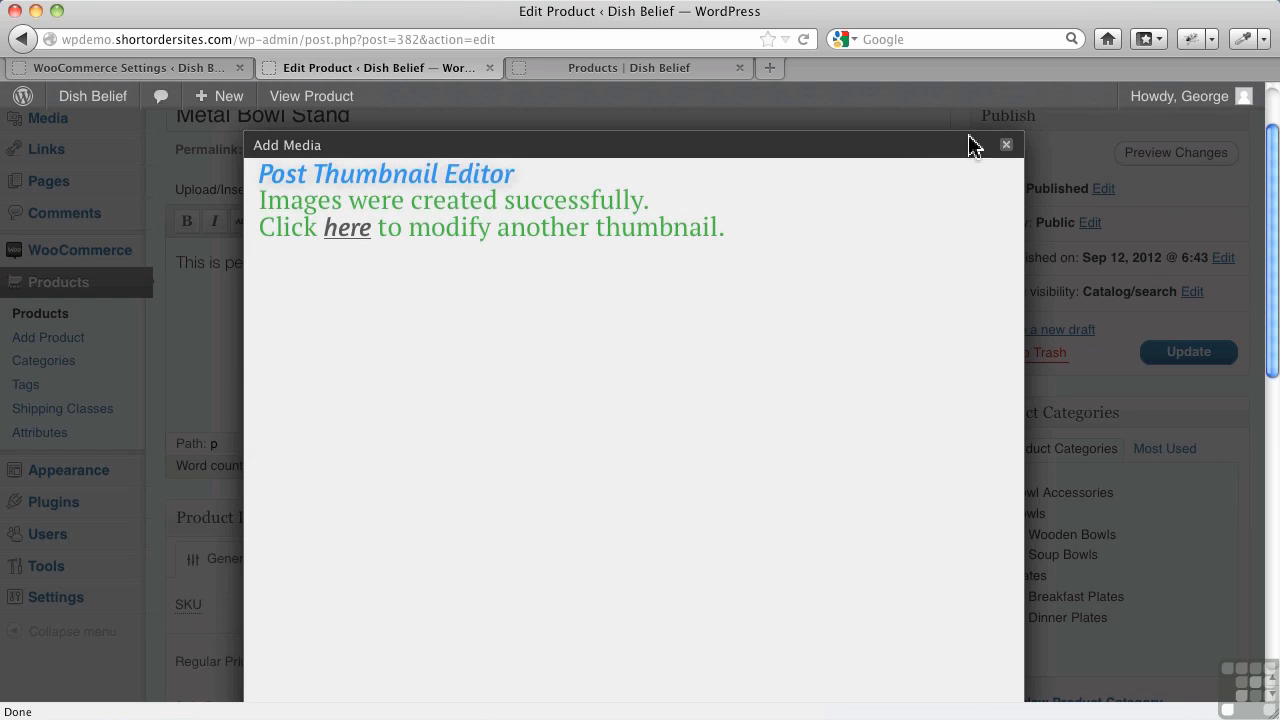
{"action": "left_click", "coordinate": [1007, 147]}
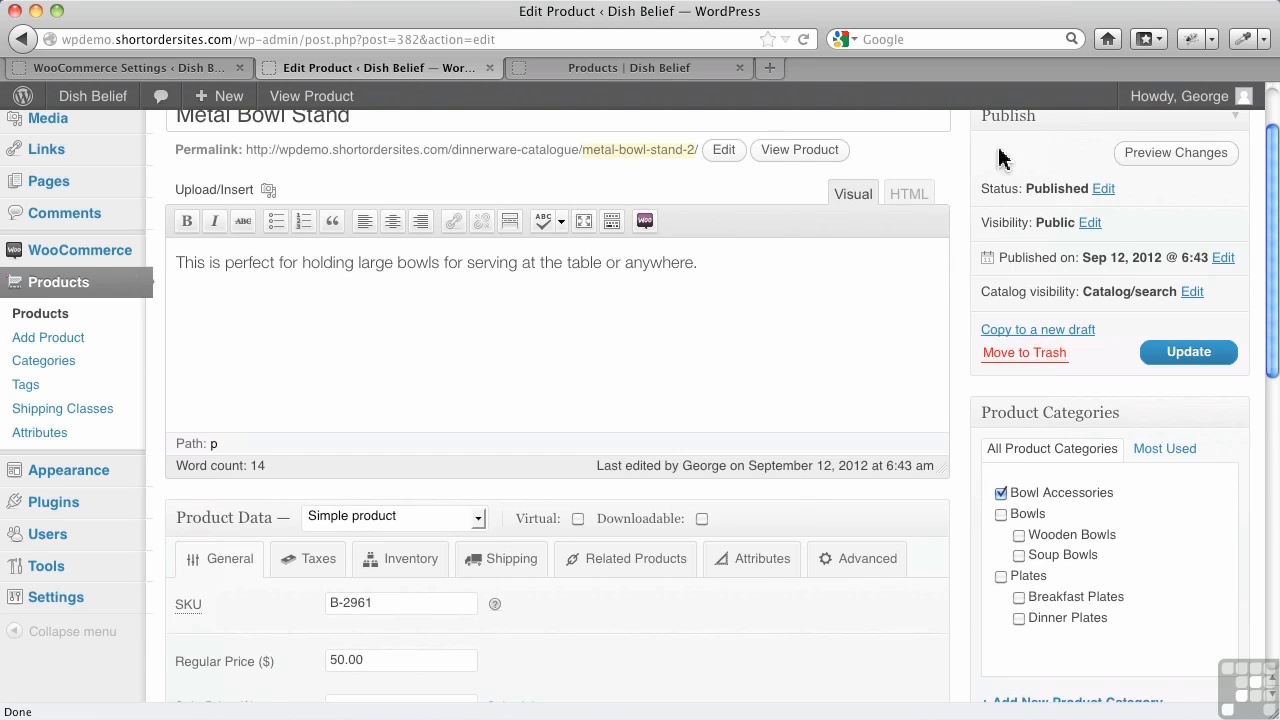
{"action": "left_click", "coordinate": [1187, 362]}
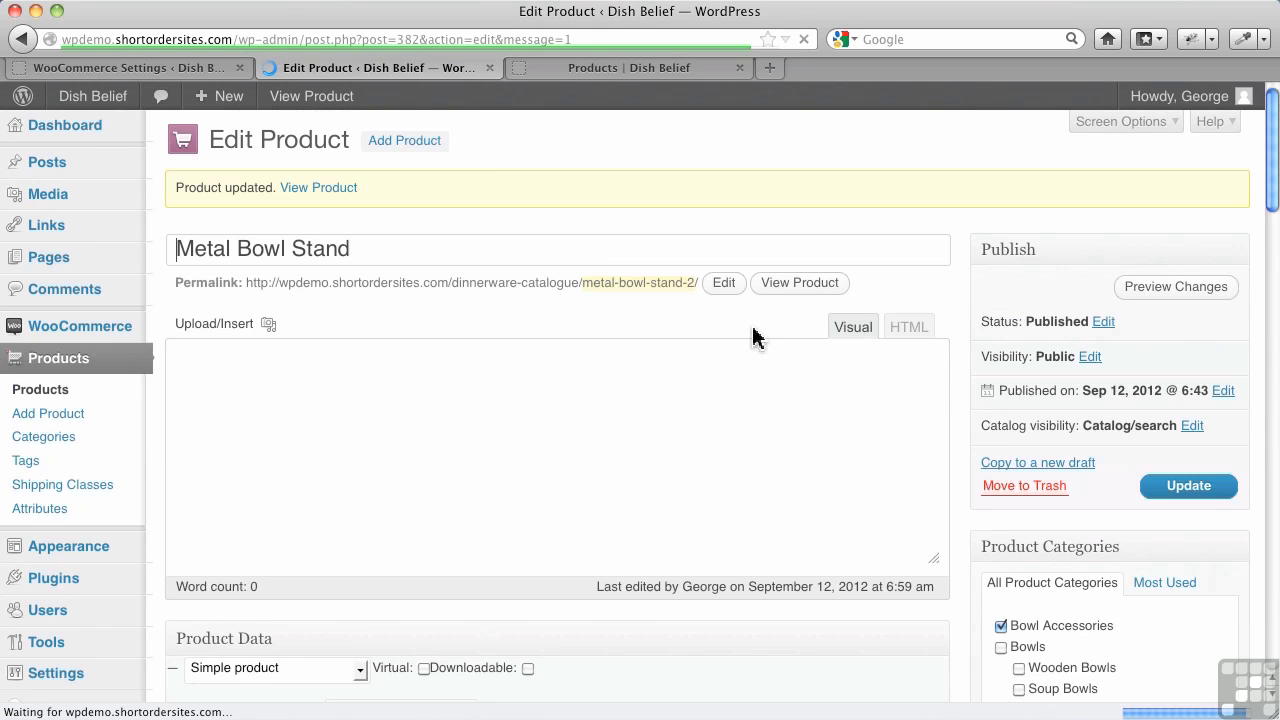
- Reload the storefront's Dinnerware Products Catalogue to show Metal Bowl Stand's new thumbnail
{"action": "left_click", "coordinate": [600, 68]}
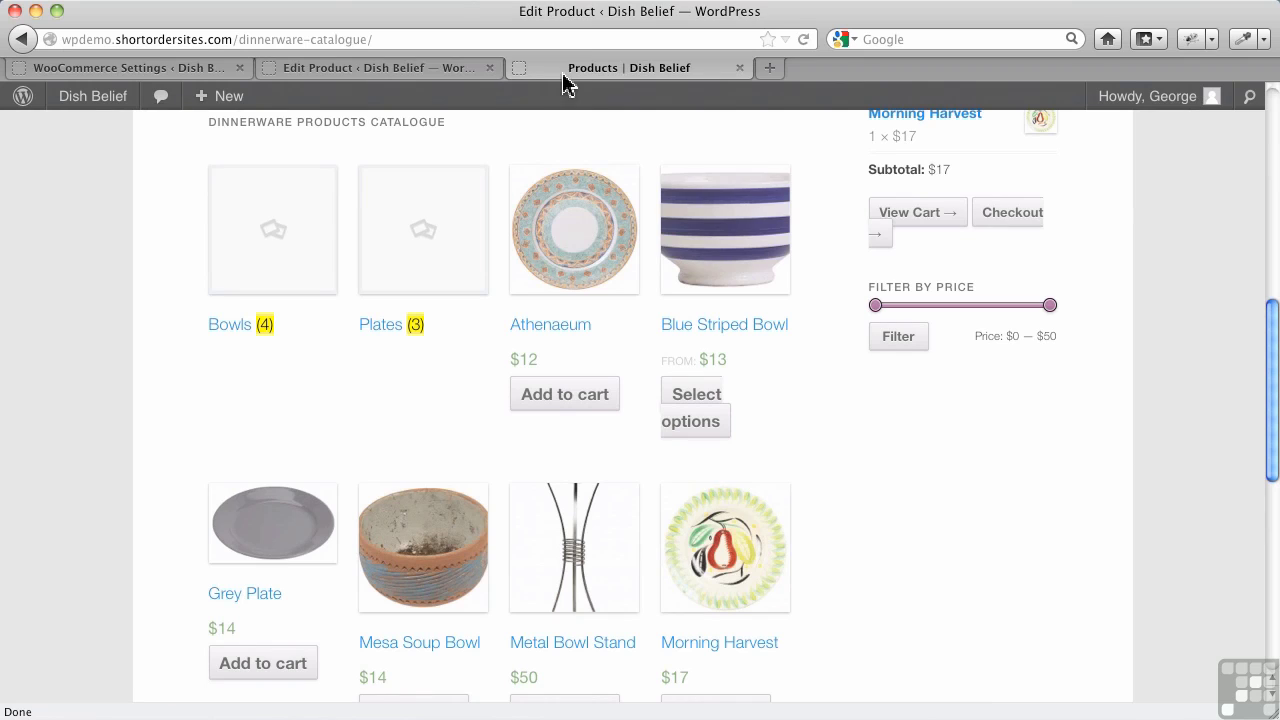
{"action": "left_click", "coordinate": [806, 40]}
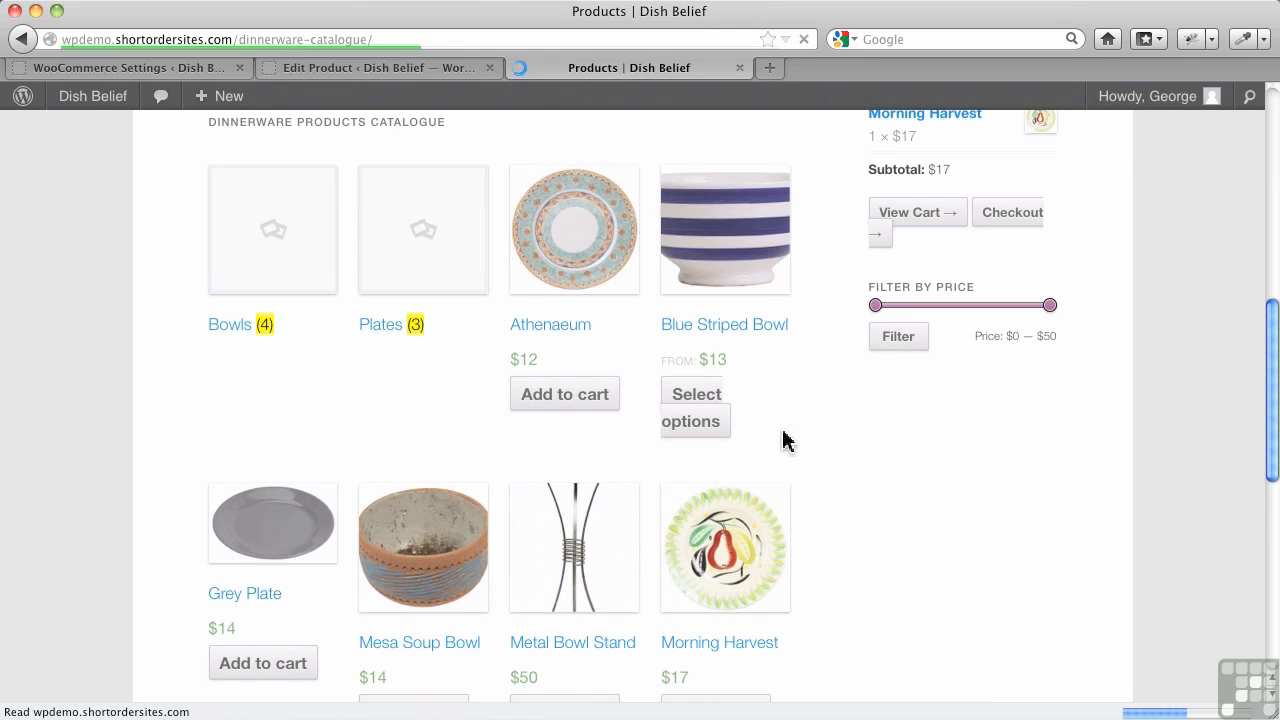